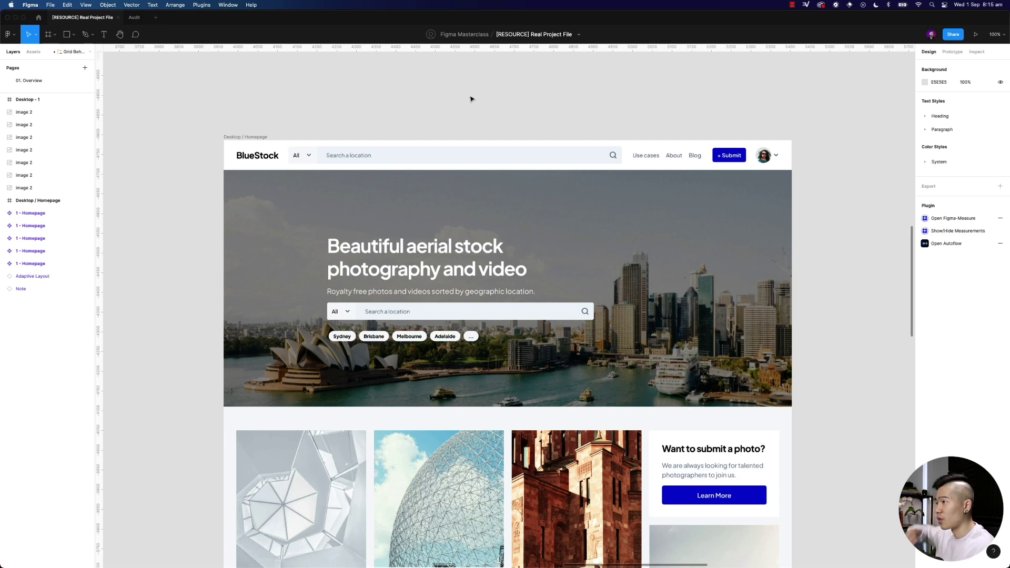
Glance at the Audit board file, then return to the BlueStock project file.
key(slash)
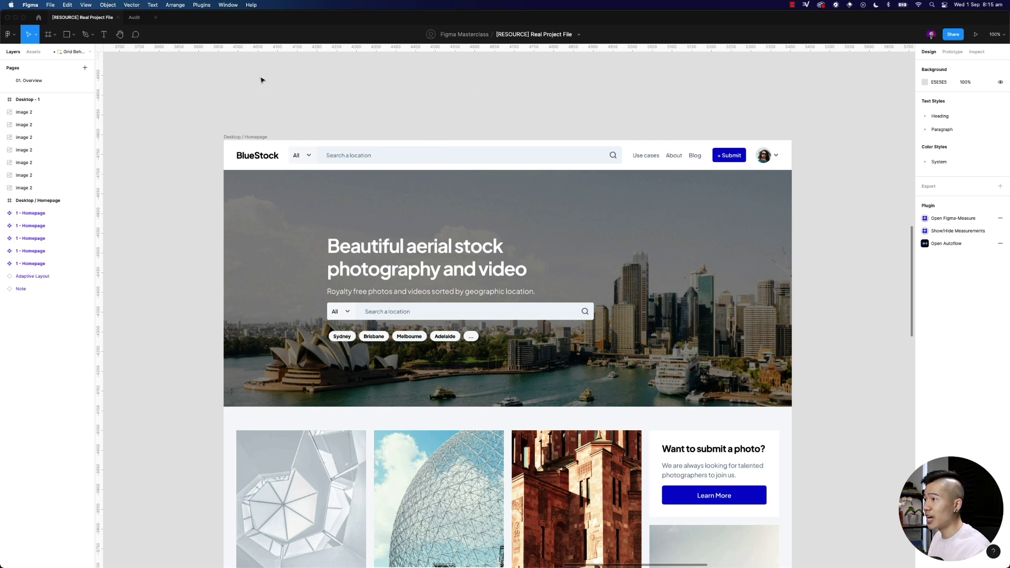
click(134, 17)
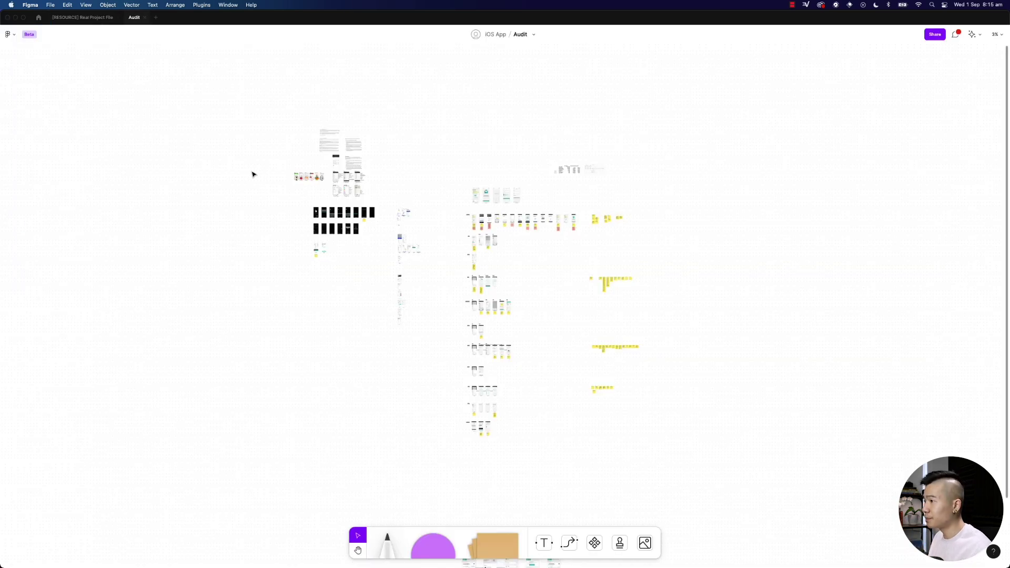
drag(221, 142, 239, 136)
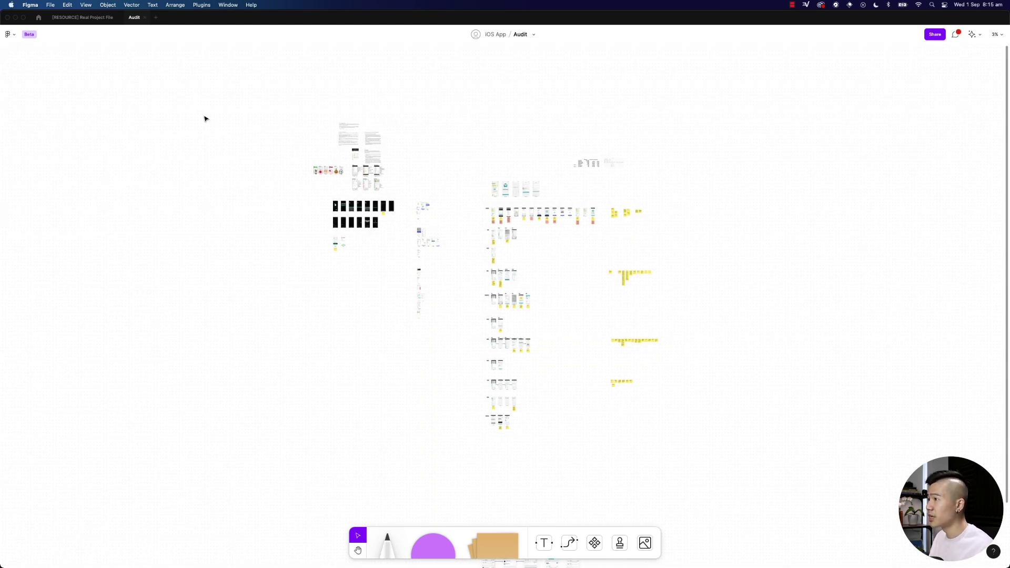
click(67, 17)
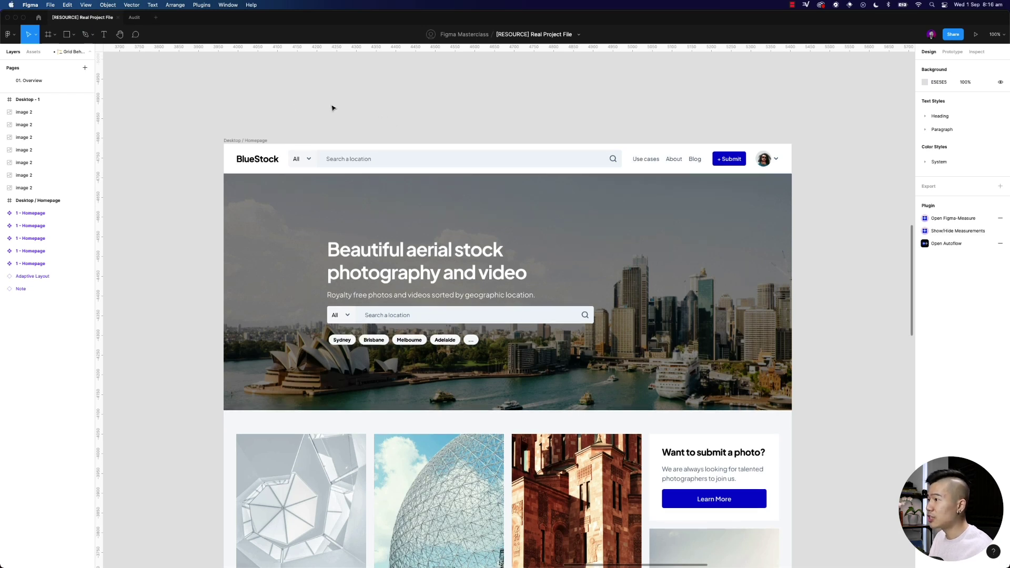
Add a text layer reading 'Hello' on the empty canvas above the homepage frame.
key(t)
click(281, 103)
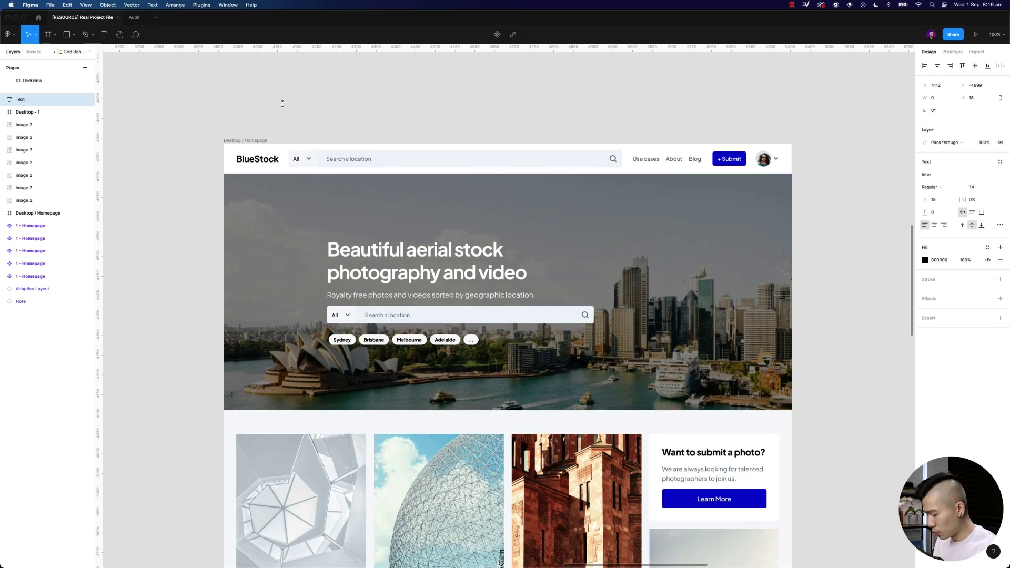
text(Hello)
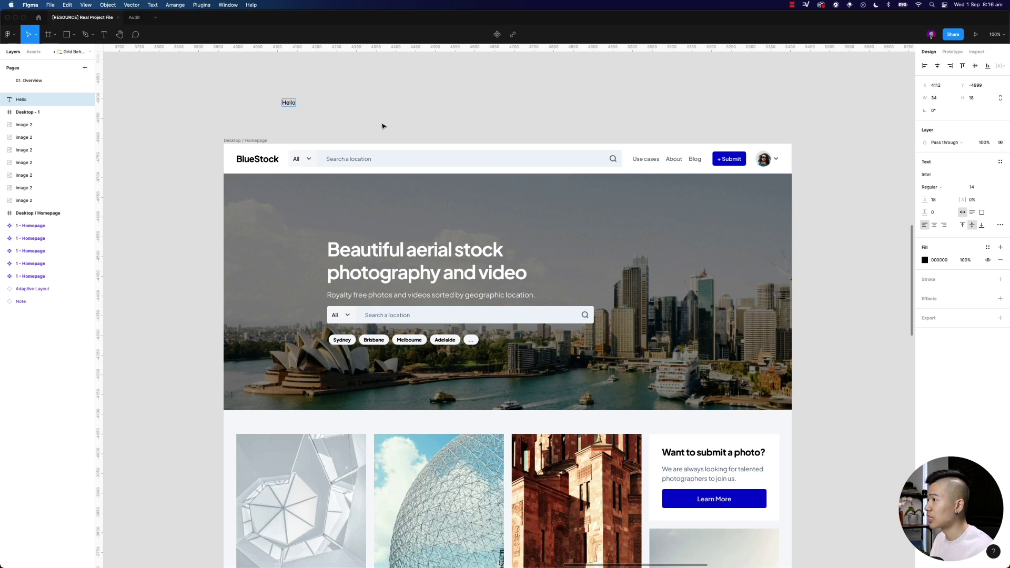
key(Escape)
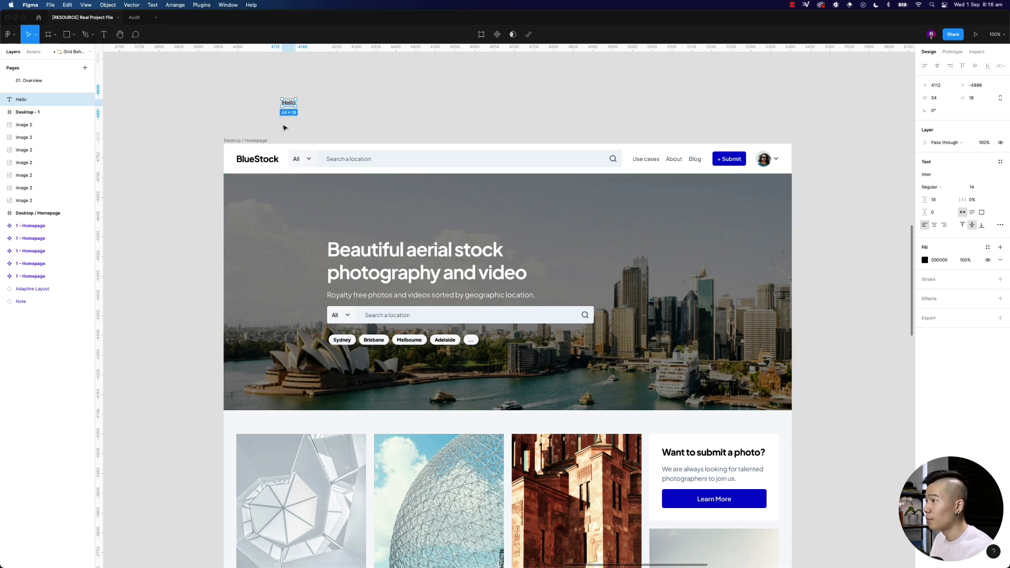
click(328, 99)
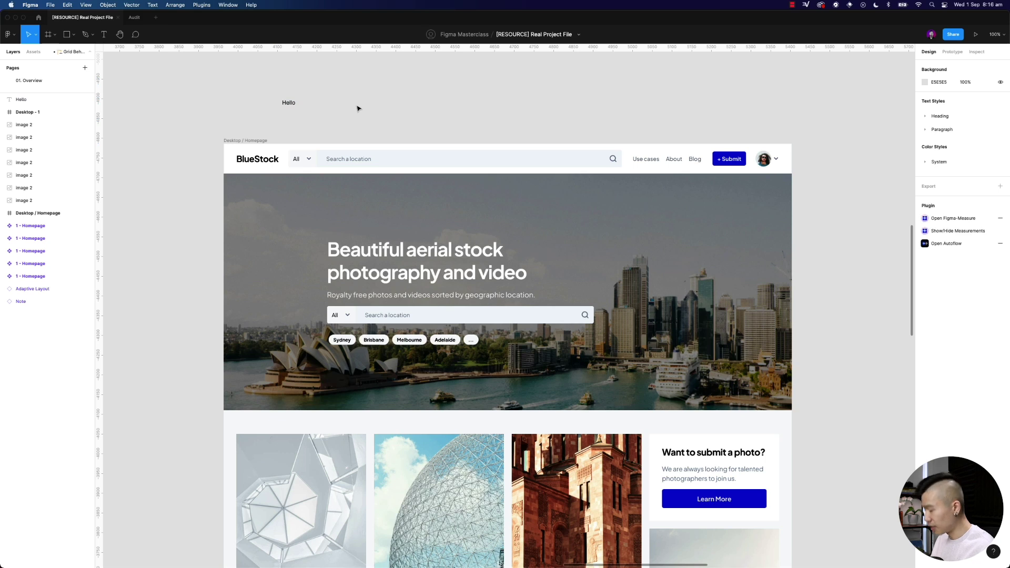
Send a cursor chat reading 'Hey there good looking!' and then dismiss it.
key(slash)
text(Hey there!)
key(BackSpace)
text(good looking!)
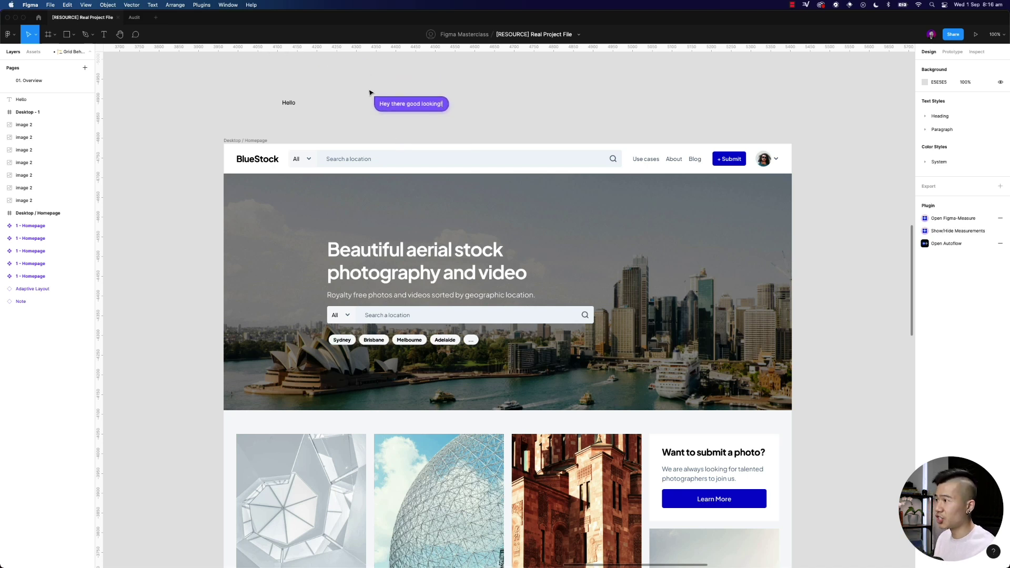
key(Escape)
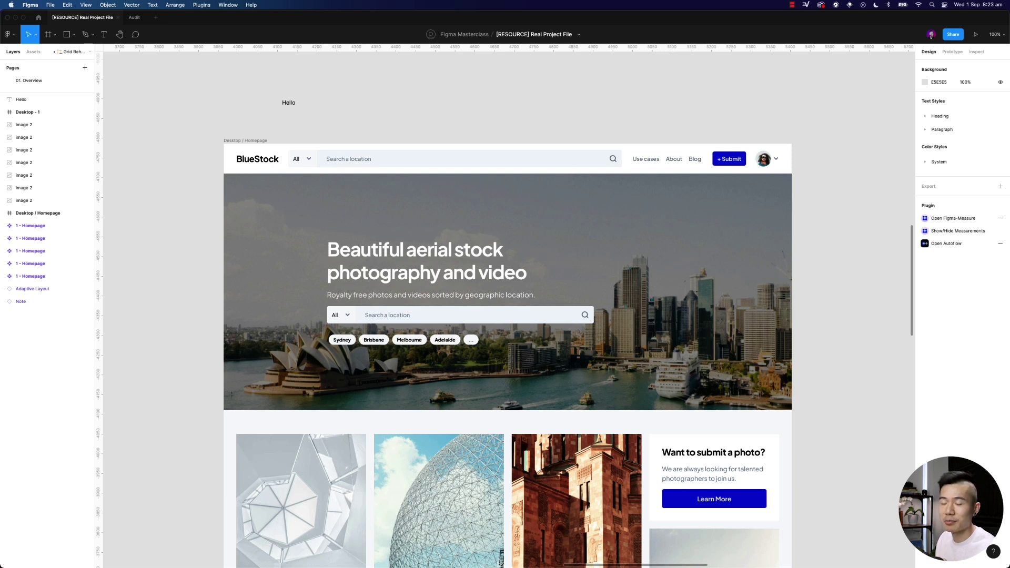
Switch to Chrome and scroll down the Designership homepage.
key(super+Tab)
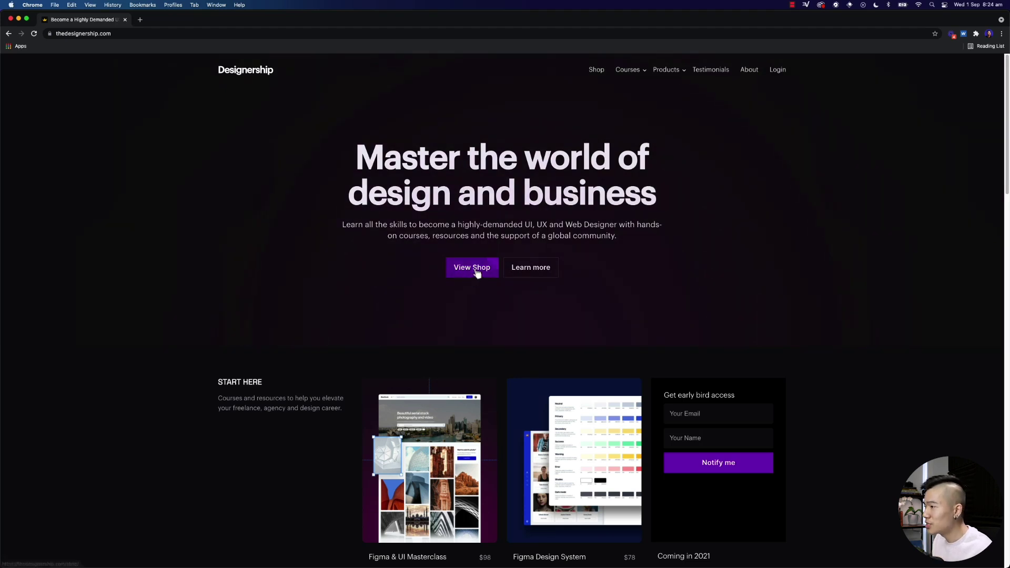
scroll(477, 272, down, 3)
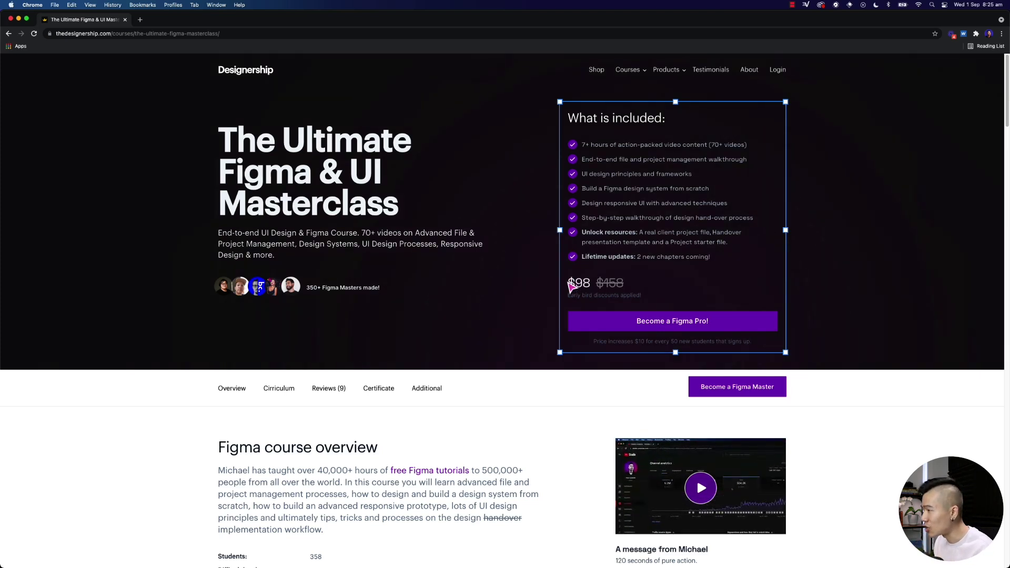
Highlight the $98 price and the price-increase note, then clear the selection.
drag(567, 286, 625, 284)
click(626, 287)
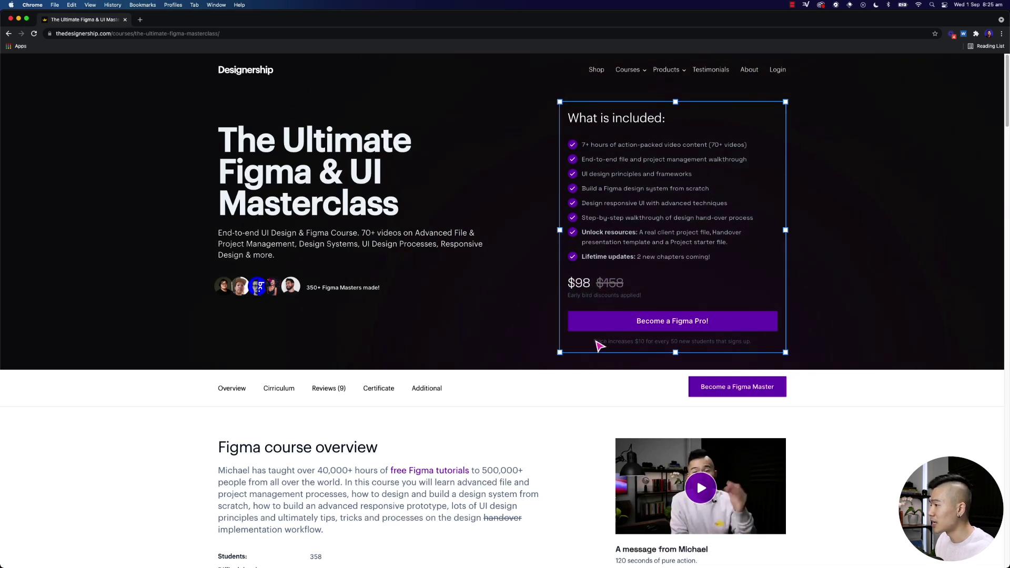
drag(593, 342, 669, 350)
triple_click(771, 343)
click(679, 234)
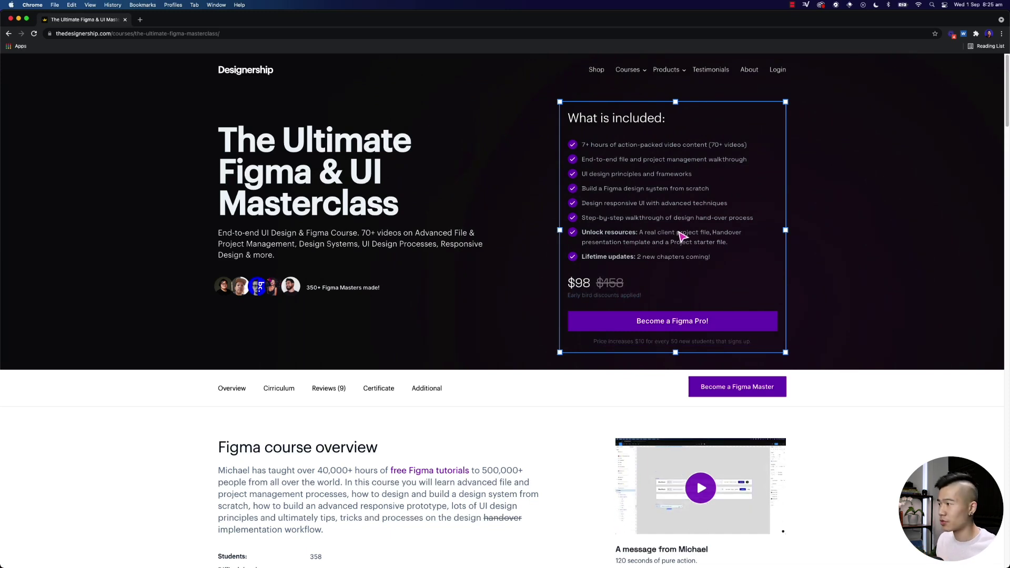
Jump to the course Overview section and scroll to the curriculum.
scroll(425, 181, down, 5)
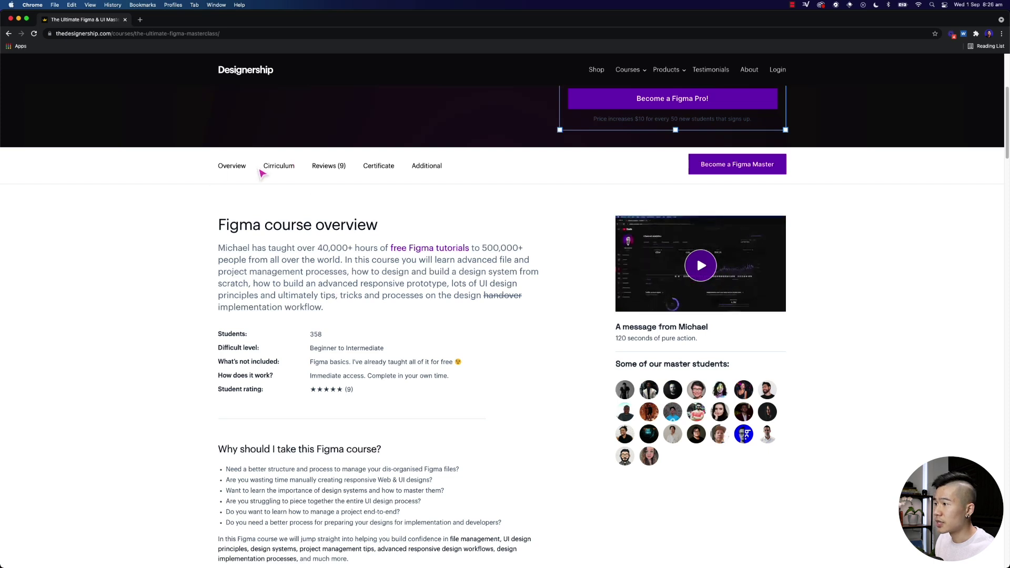
click(245, 167)
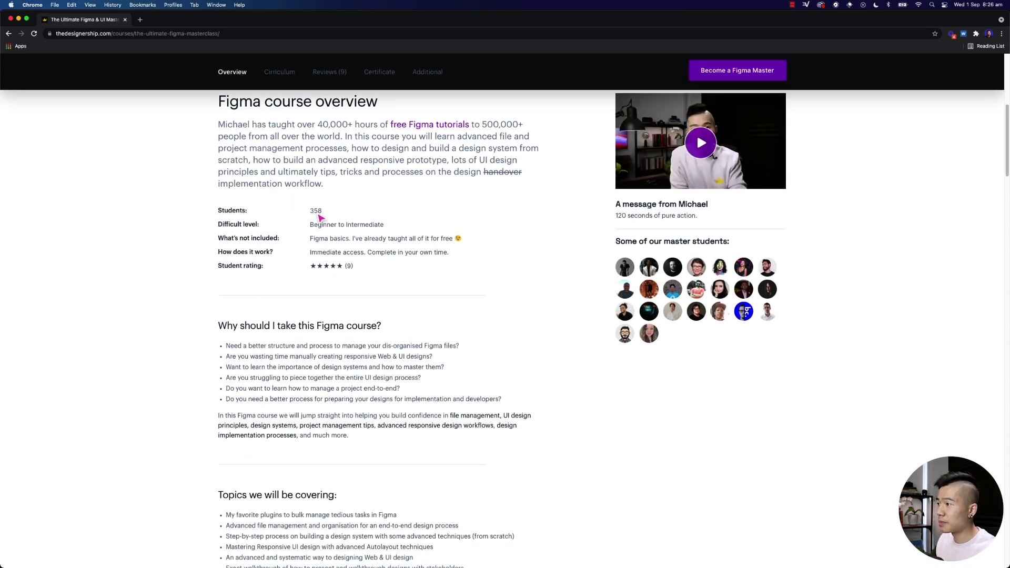
scroll(320, 217, up, 1)
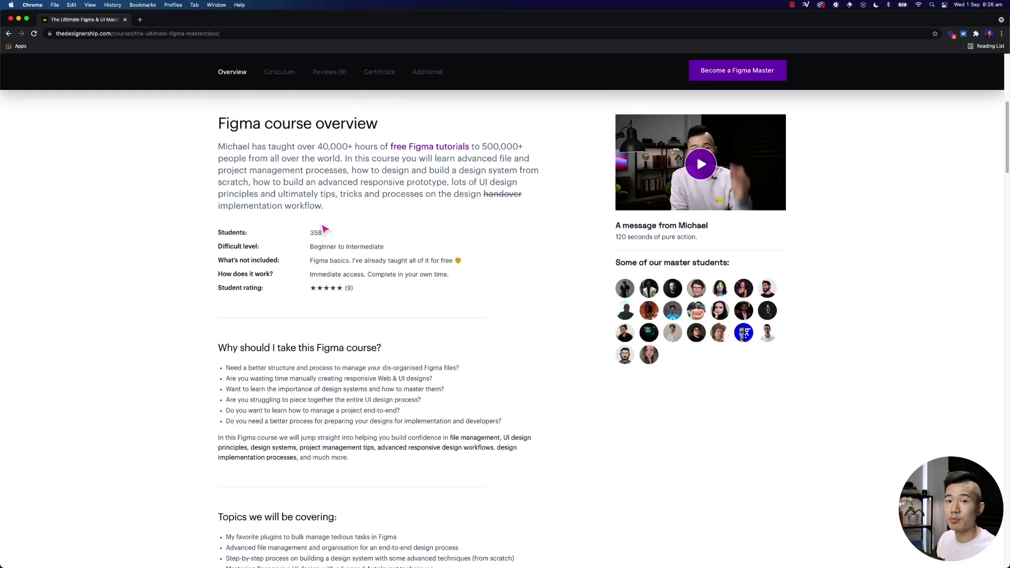
scroll(322, 230, up, 3)
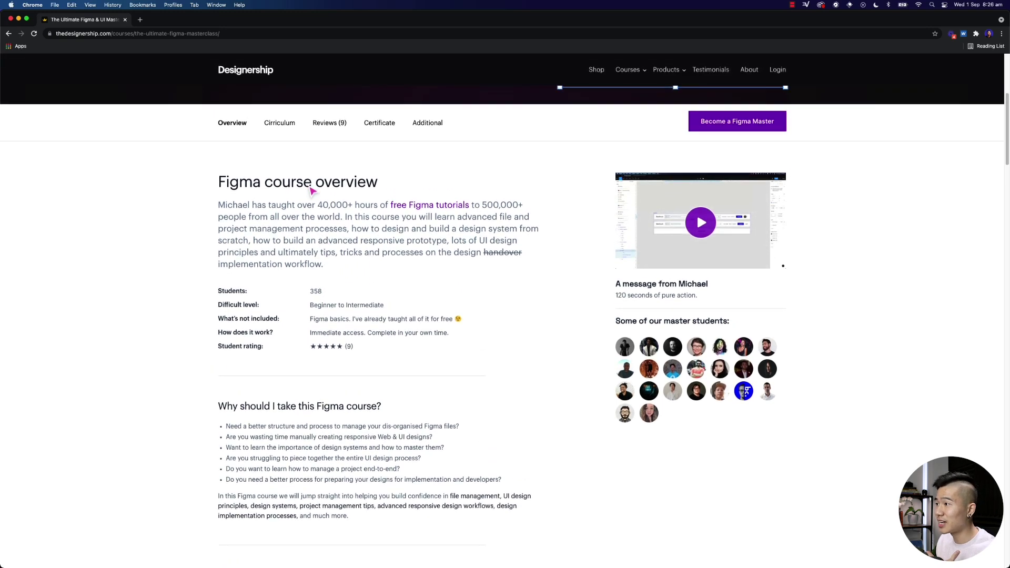
Expand the Chapter 2 and Chapter 3 curriculum accordions to list their lessons.
click(278, 130)
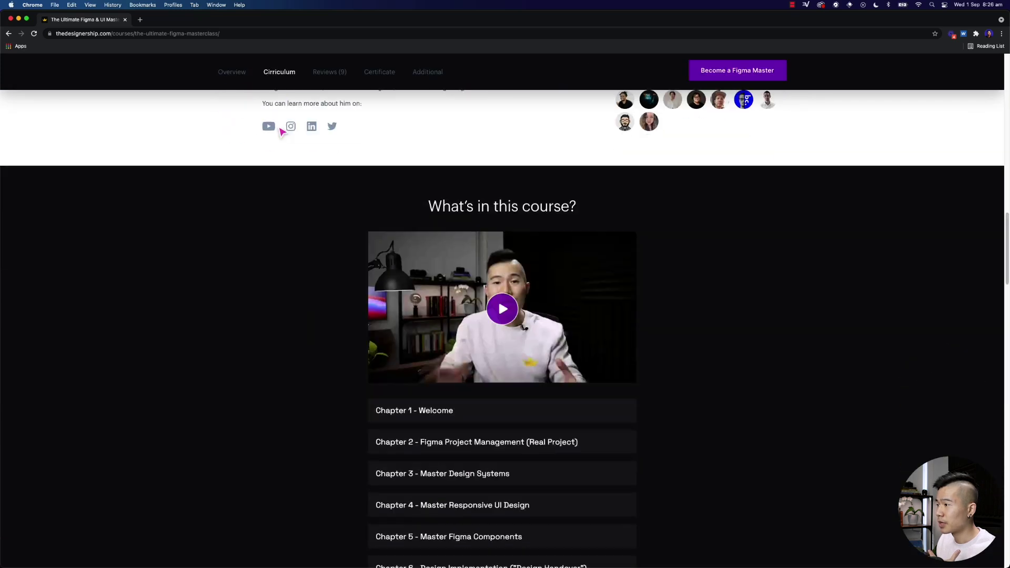
scroll(431, 263, down, 2)
click(444, 310)
scroll(452, 329, down, 3)
scroll(451, 347, down, 2)
click(453, 397)
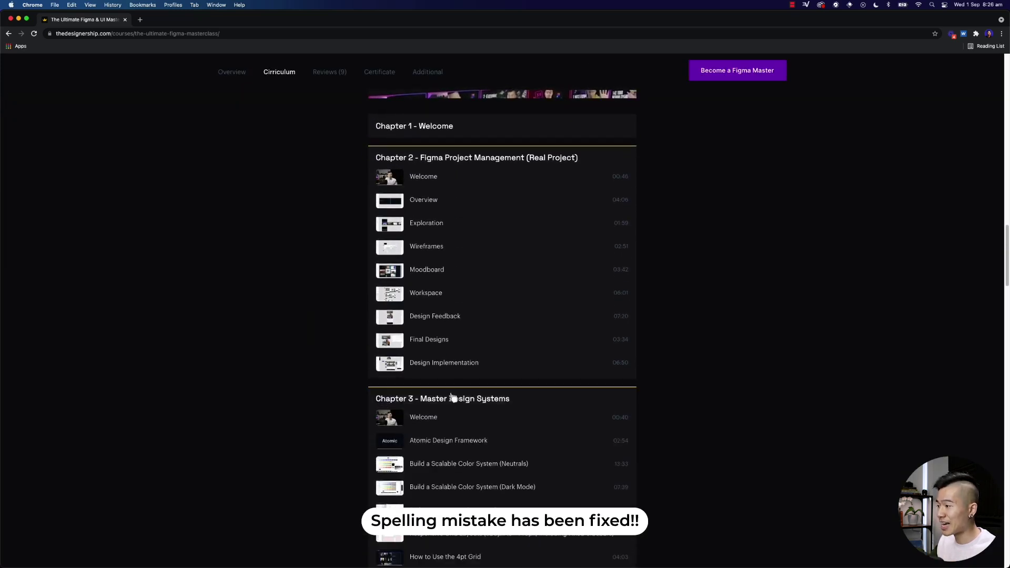
scroll(455, 397, down, 1)
scroll(451, 368, down, 1)
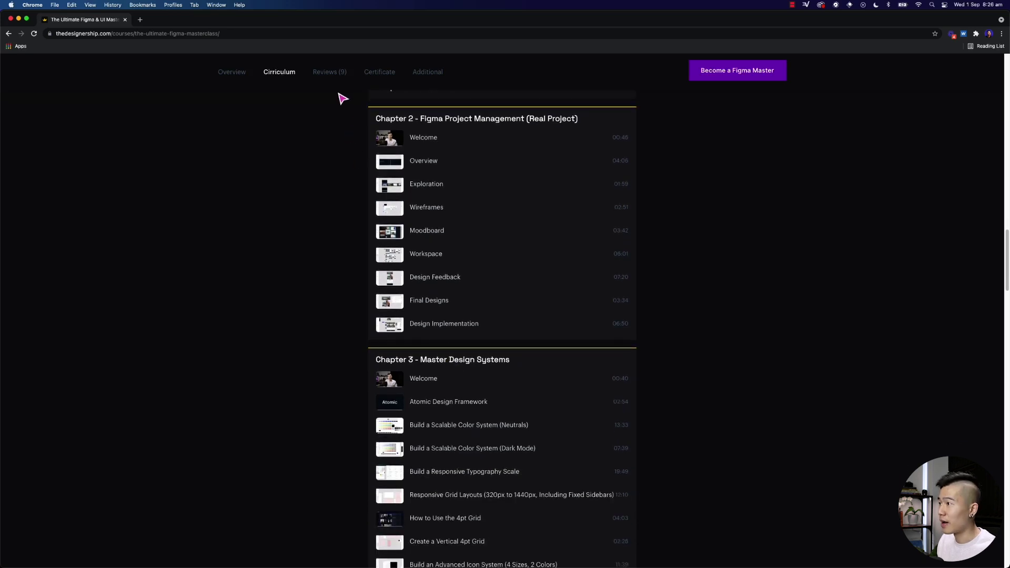
Jump to Reviews (9) and scroll through the student testimonial cards.
click(336, 73)
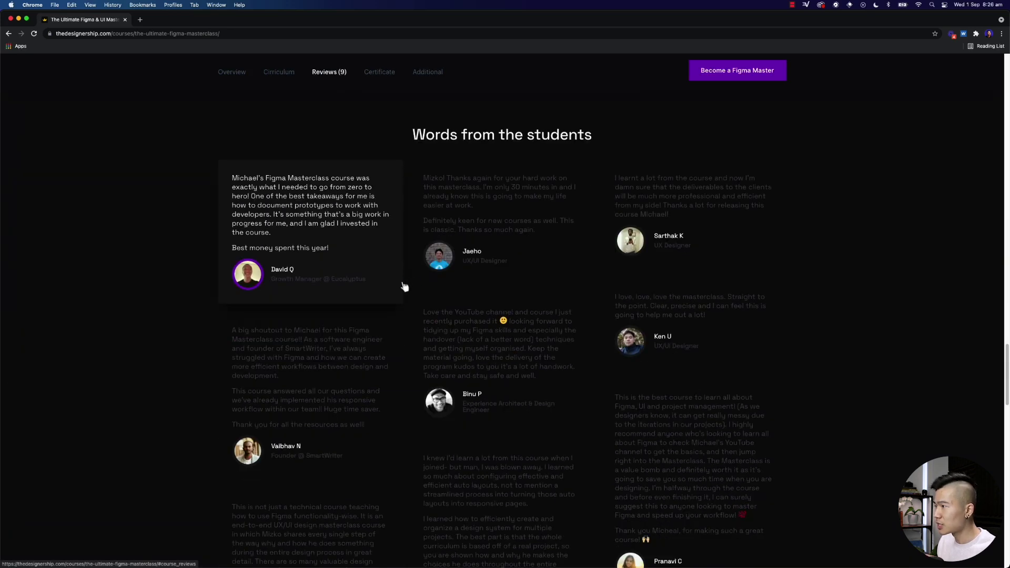
scroll(578, 269, down, 3)
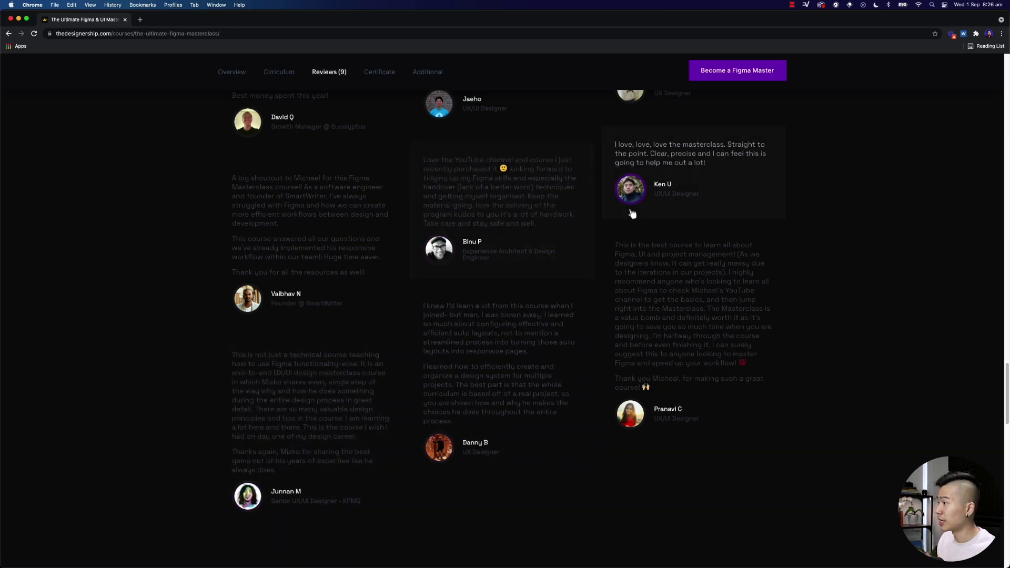
scroll(673, 189, up, 6)
scroll(673, 339, down, 1)
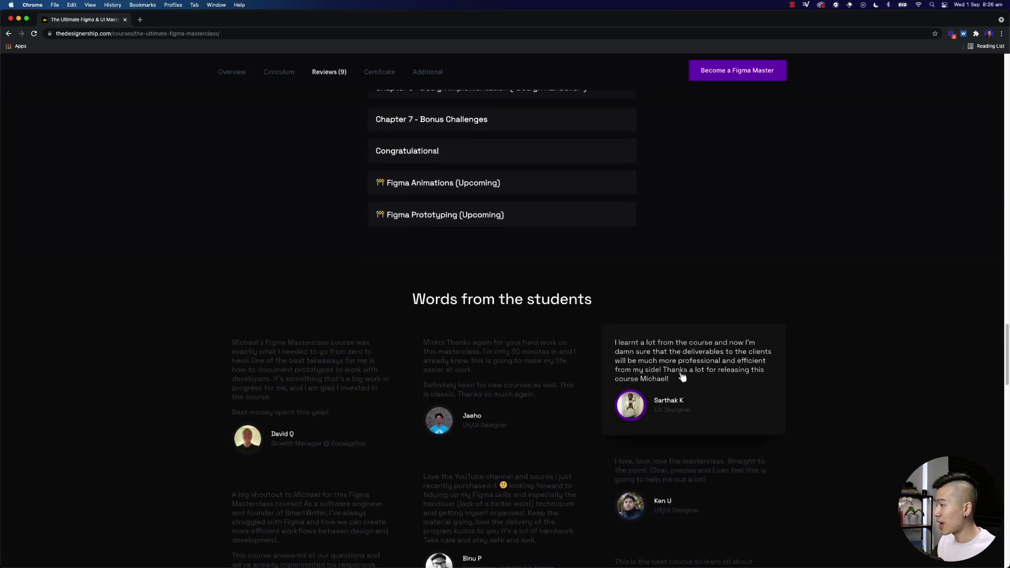
Enter a name on the demo certificate, then jump to the Additional perks section.
click(379, 74)
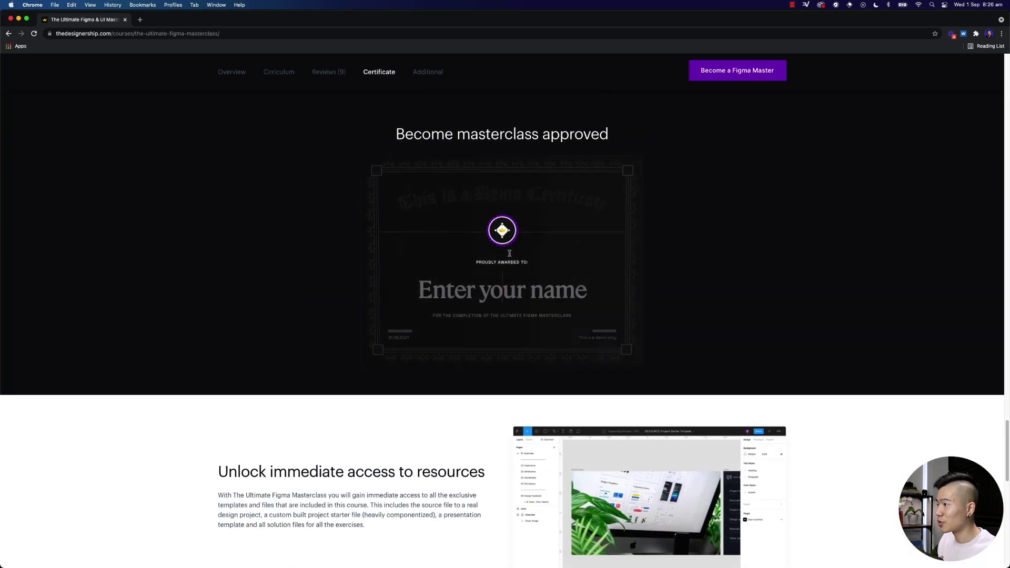
click(493, 291)
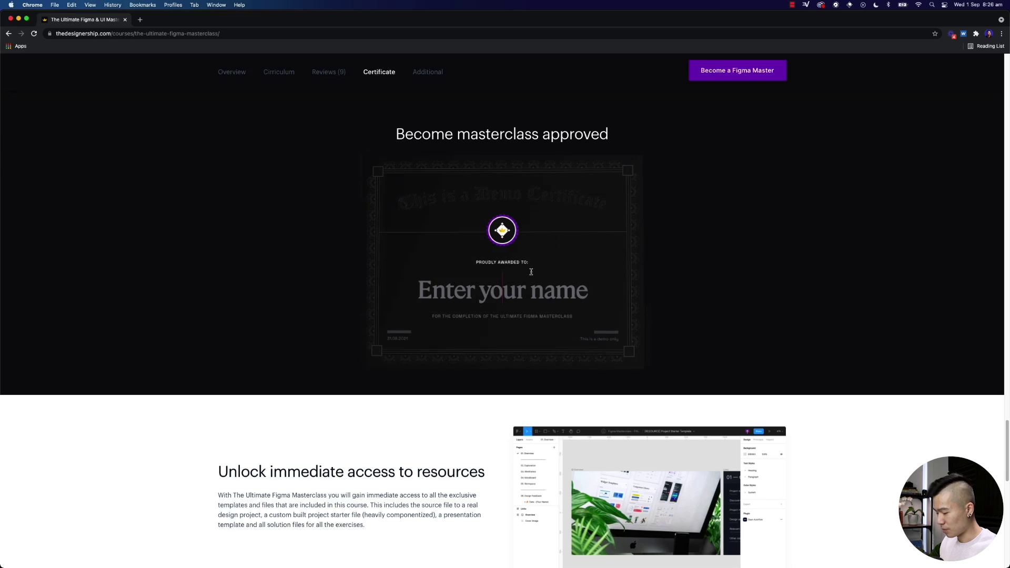
text(Mizko)
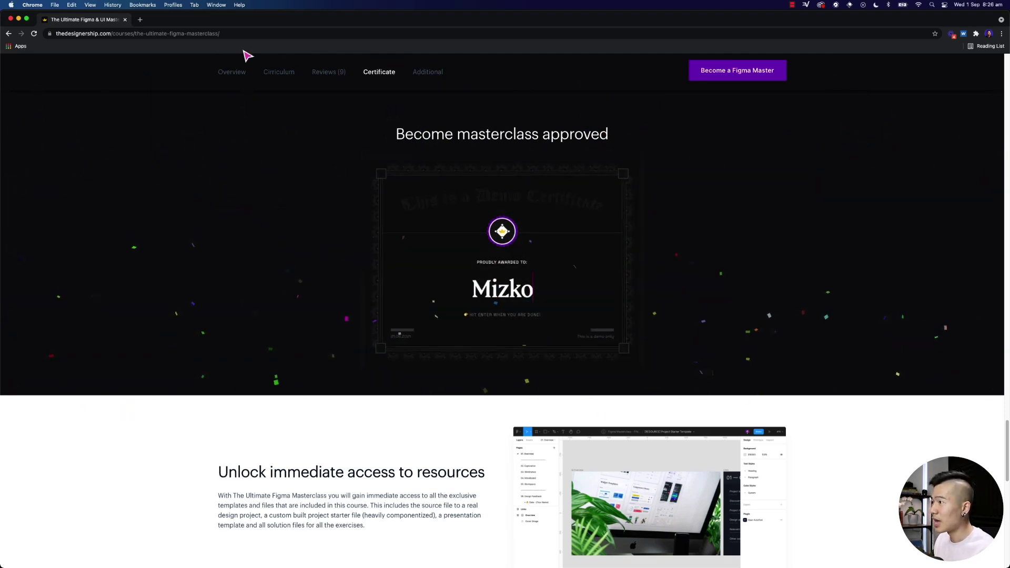
click(429, 74)
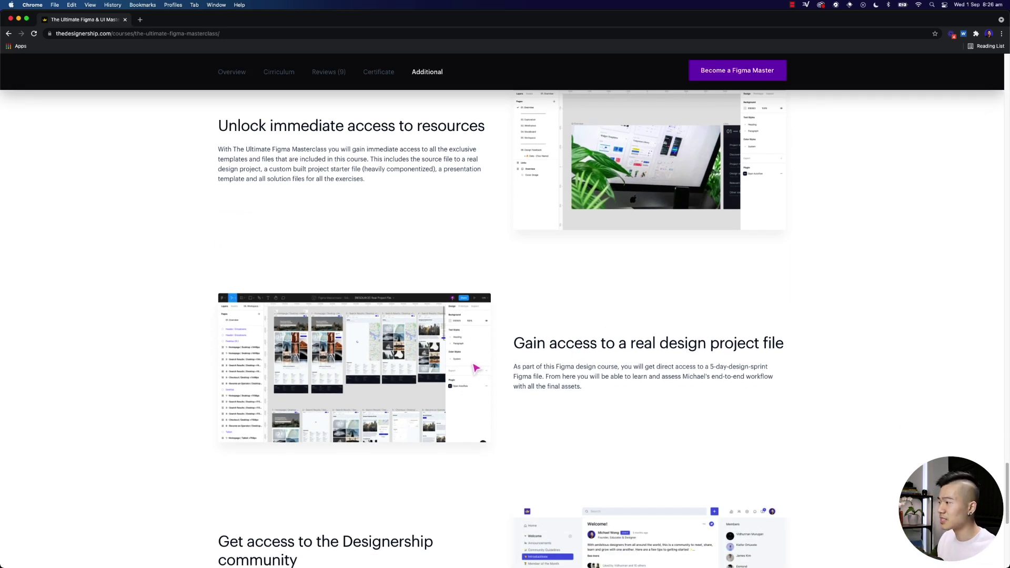
Scroll down the course page to the community section and footer.
scroll(471, 368, down, 5)
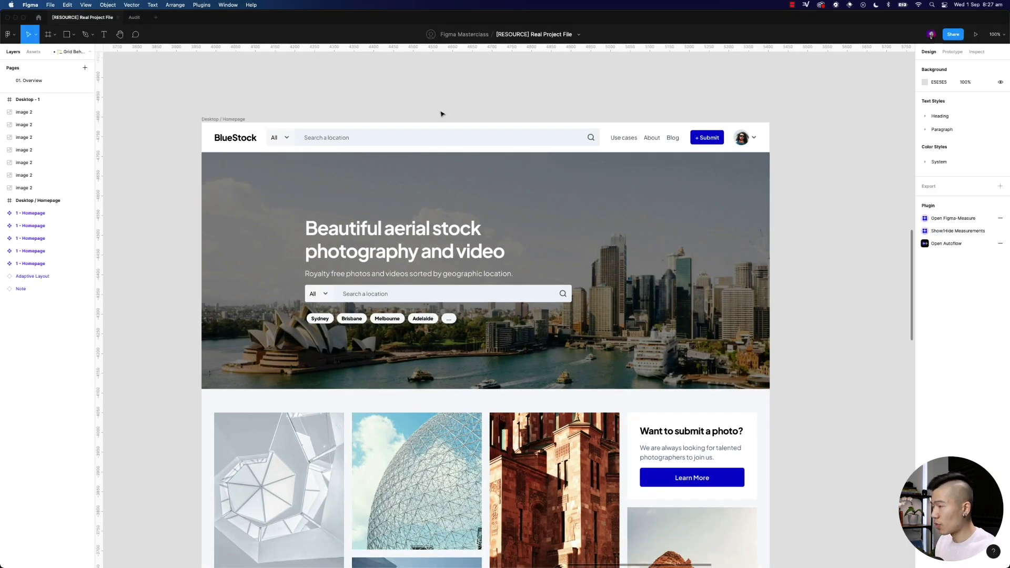
Widen the Adaptive Layout frame from 475 to about 1297 to preview its breakpoints.
key(minus)
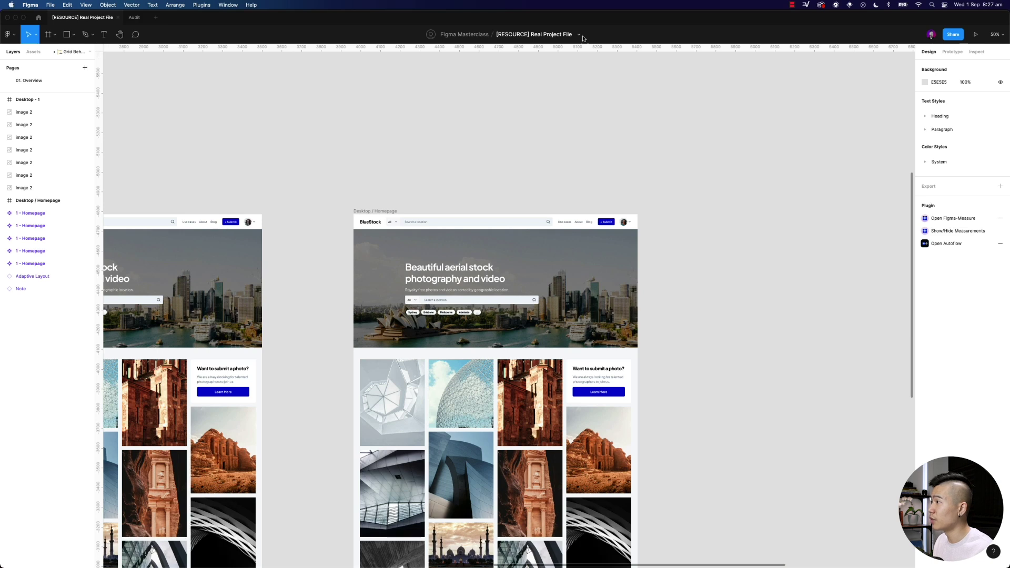
scroll(536, 78, down, 4)
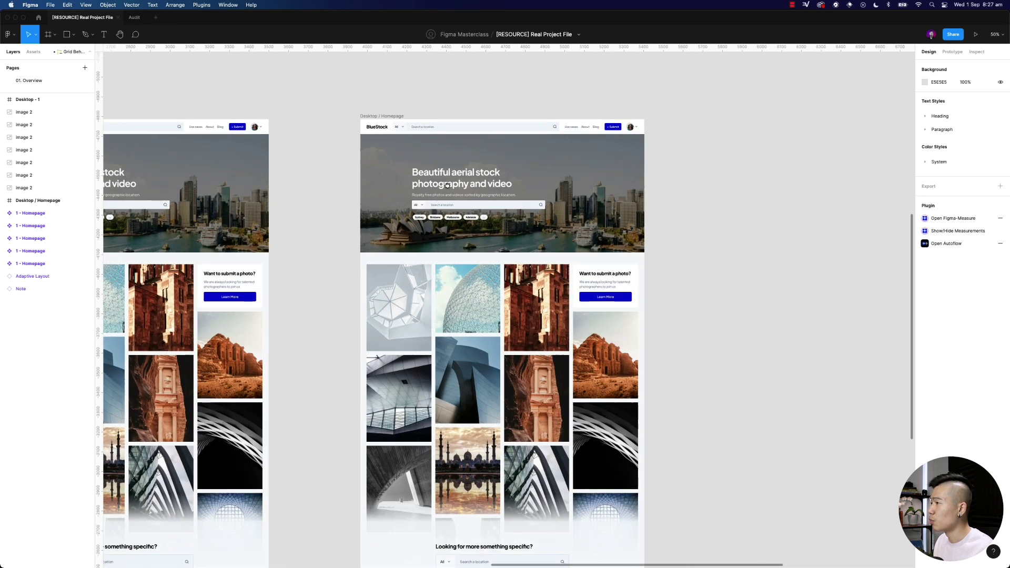
key(n)
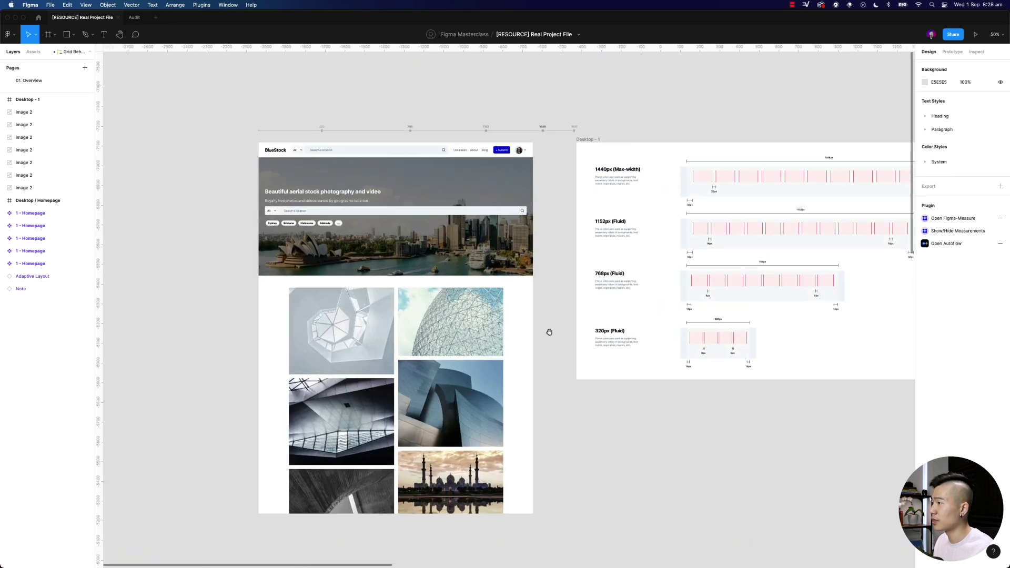
drag(532, 292, 538, 384)
Pan back to the homepage frames, deselect, and bring up the installed plugins list.
scroll(655, 334, down, 5)
scroll(656, 334, right, 5)
drag(656, 333, 297, 181)
scroll(297, 181, right, 5)
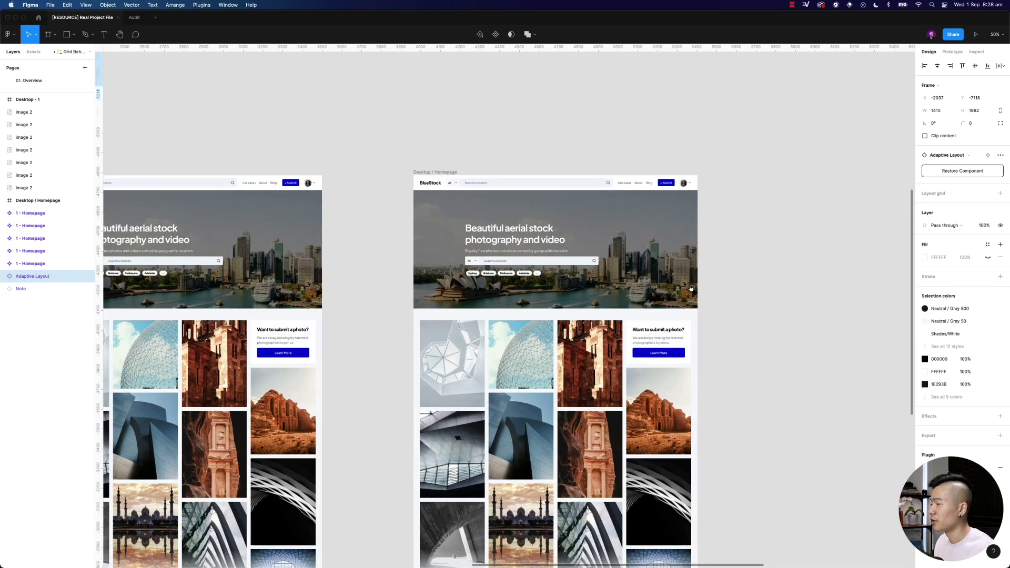
click(456, 122)
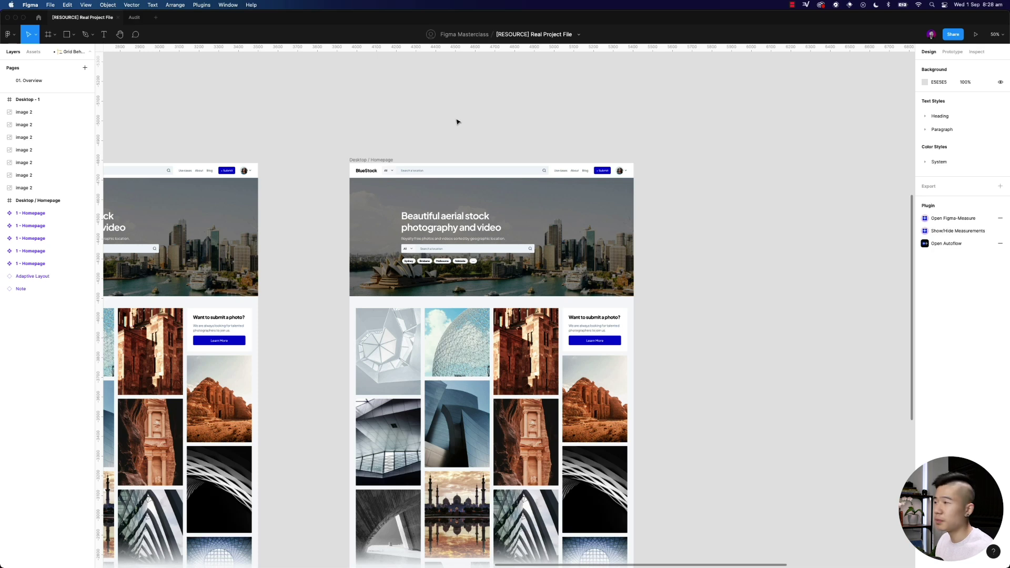
click(196, 5)
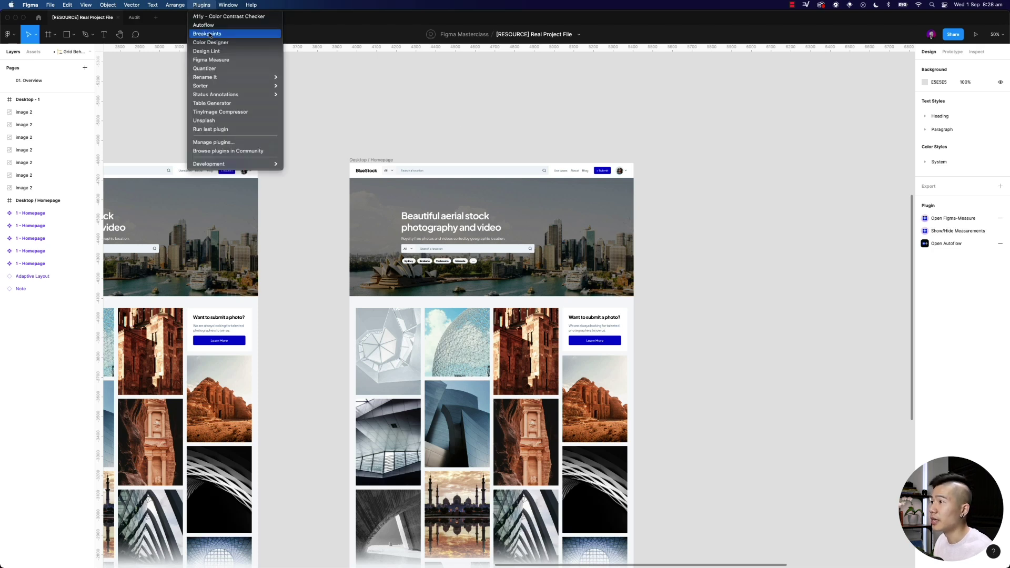
Run the Design Lint plugin on the Desktop / Homepage frame.
click(230, 52)
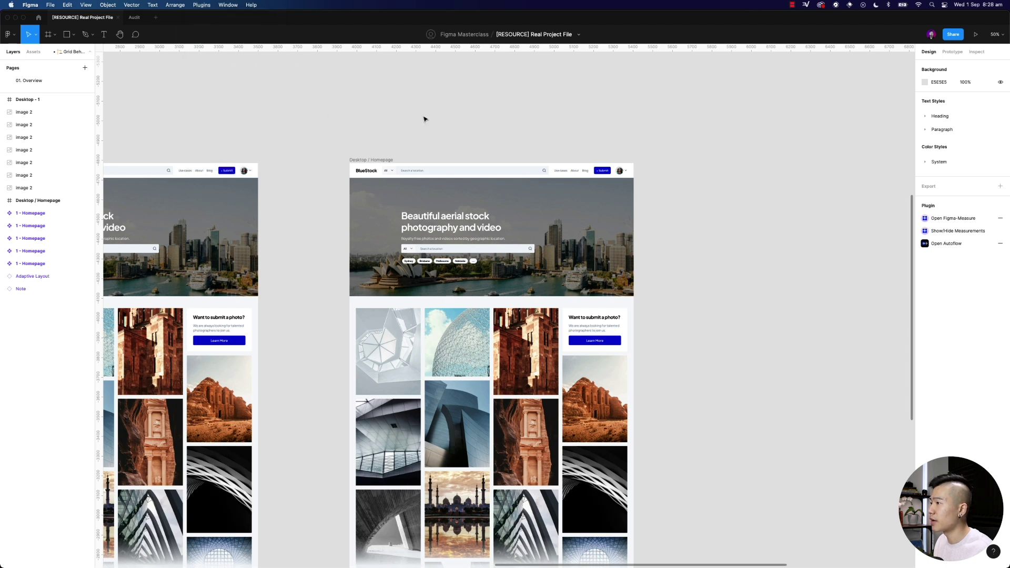
click(380, 159)
scroll(433, 144, right, 2)
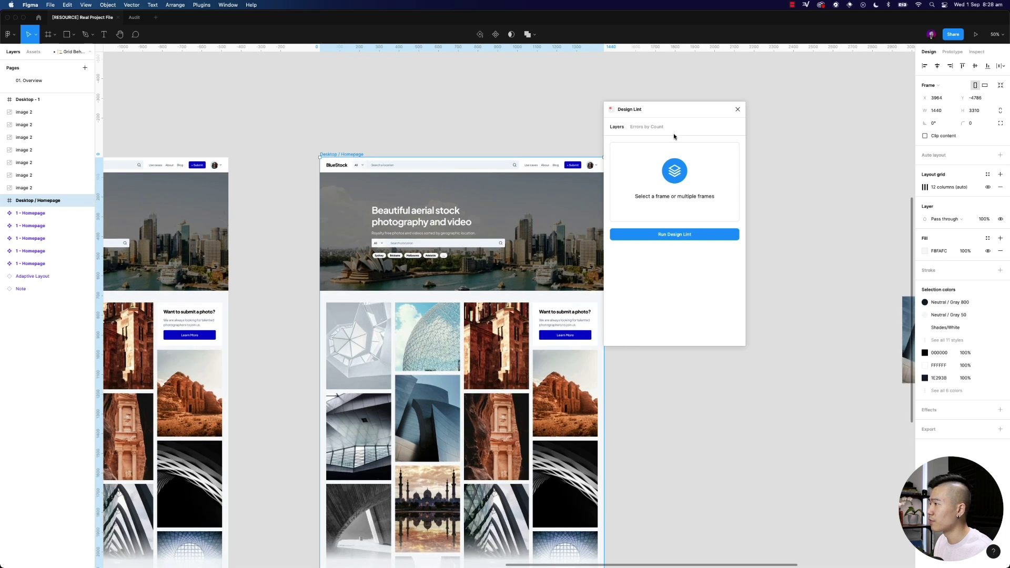
drag(680, 110, 713, 130)
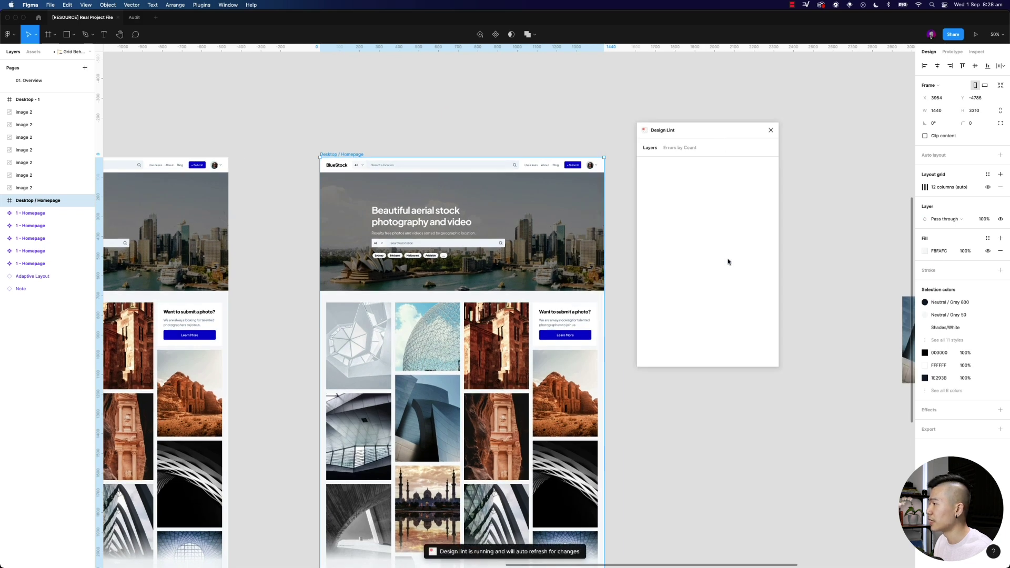
click(729, 260)
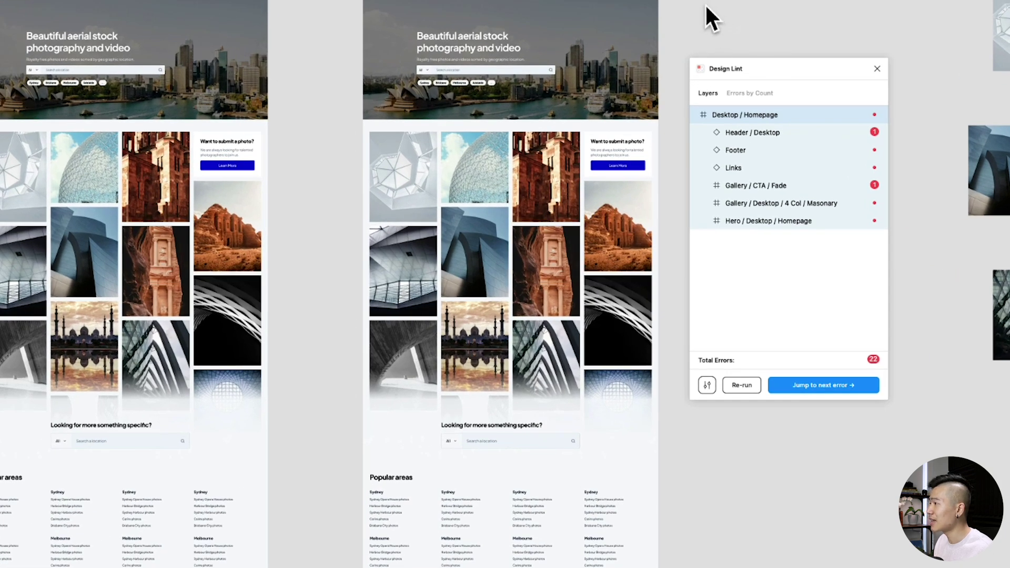
Review Header / Desktop's missing fill style error and browse the colour styles.
drag(713, 8, 660, 75)
key(super+plus)
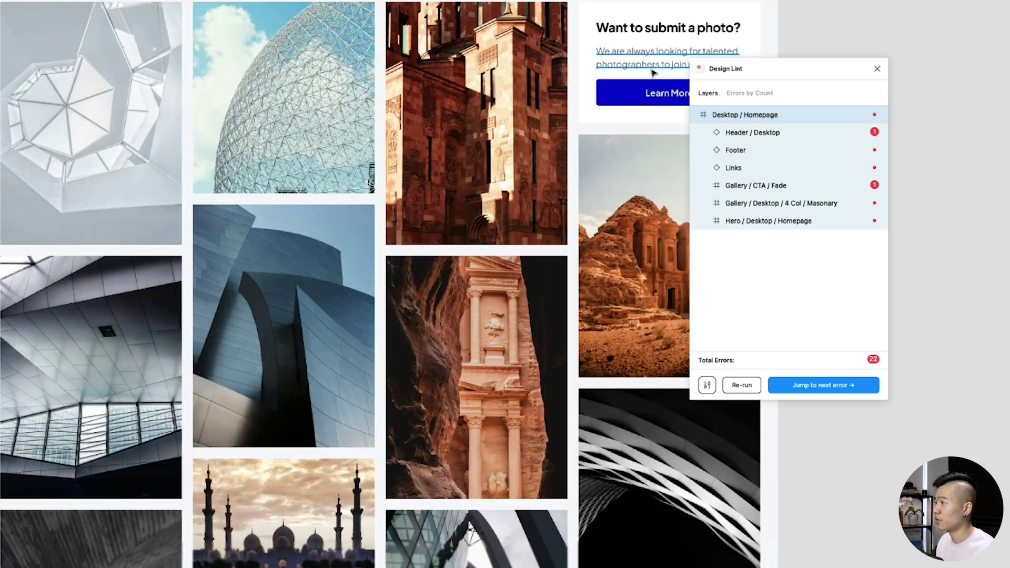
scroll(573, 188, up, 5)
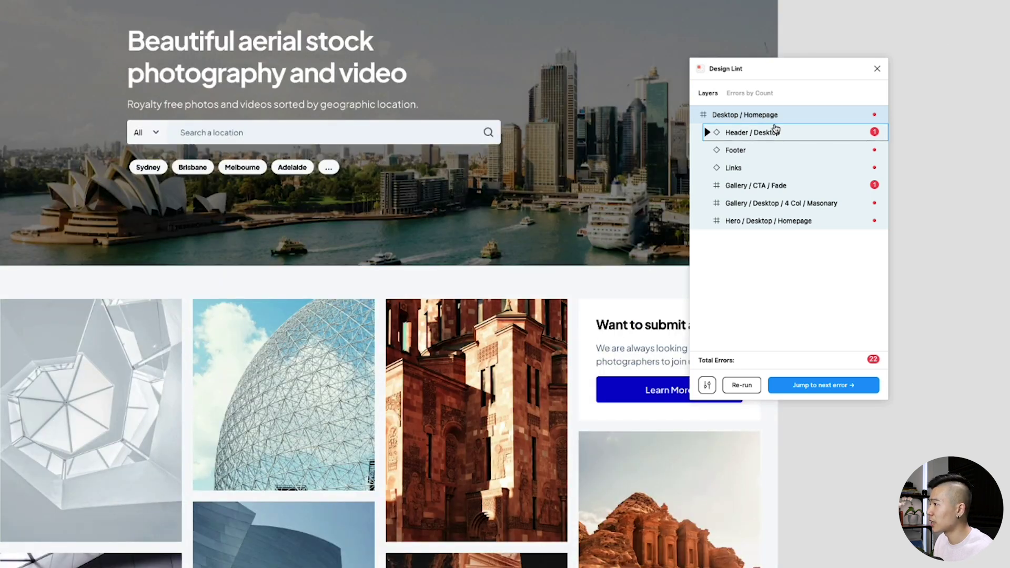
click(775, 141)
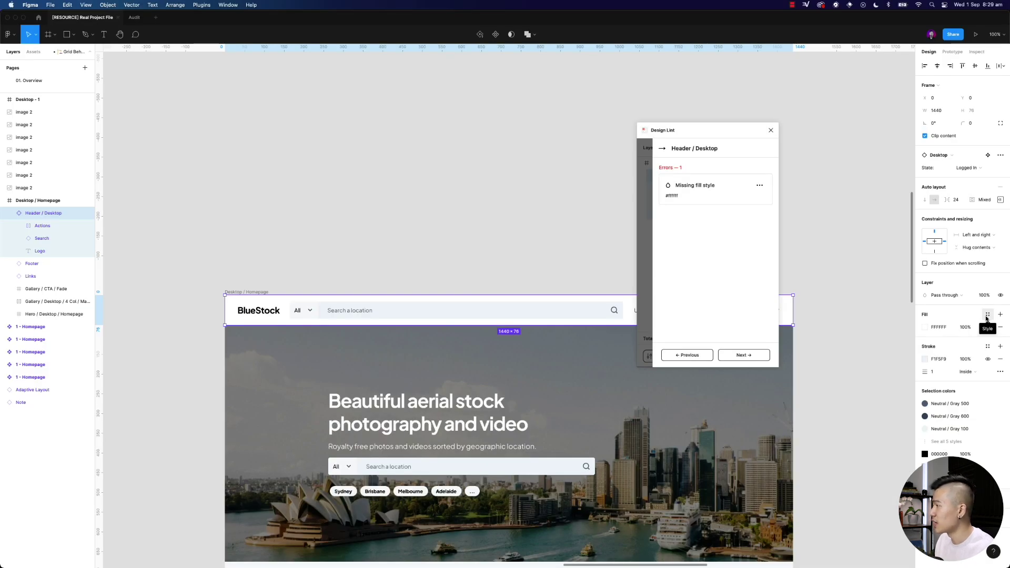
click(986, 316)
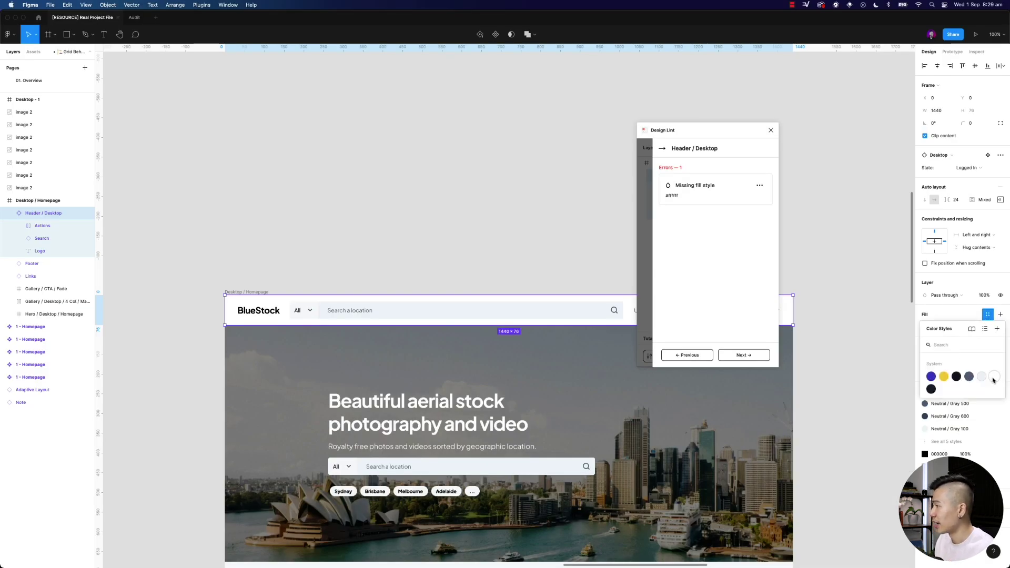
click(965, 322)
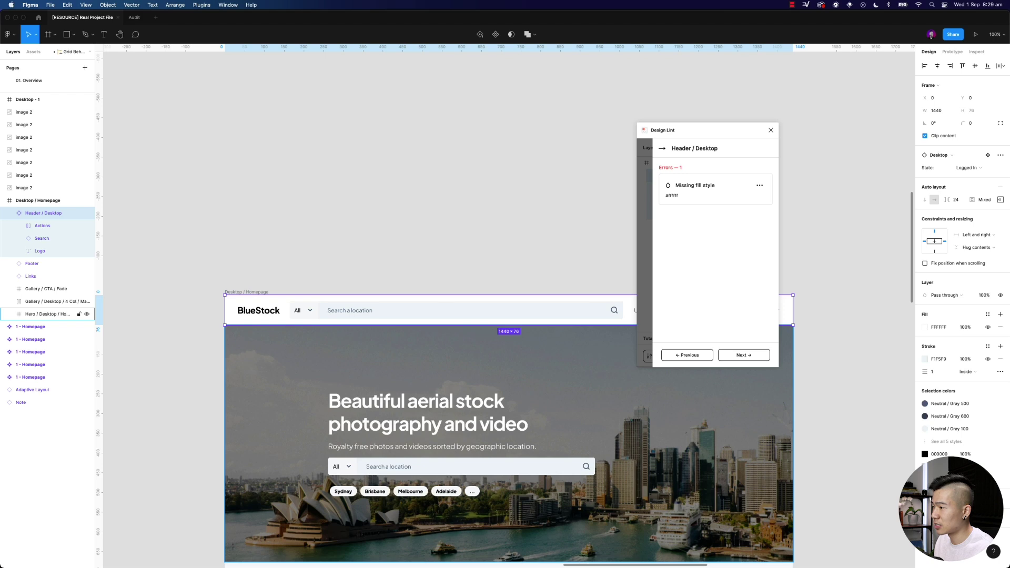
scroll(835, 354, down, 2)
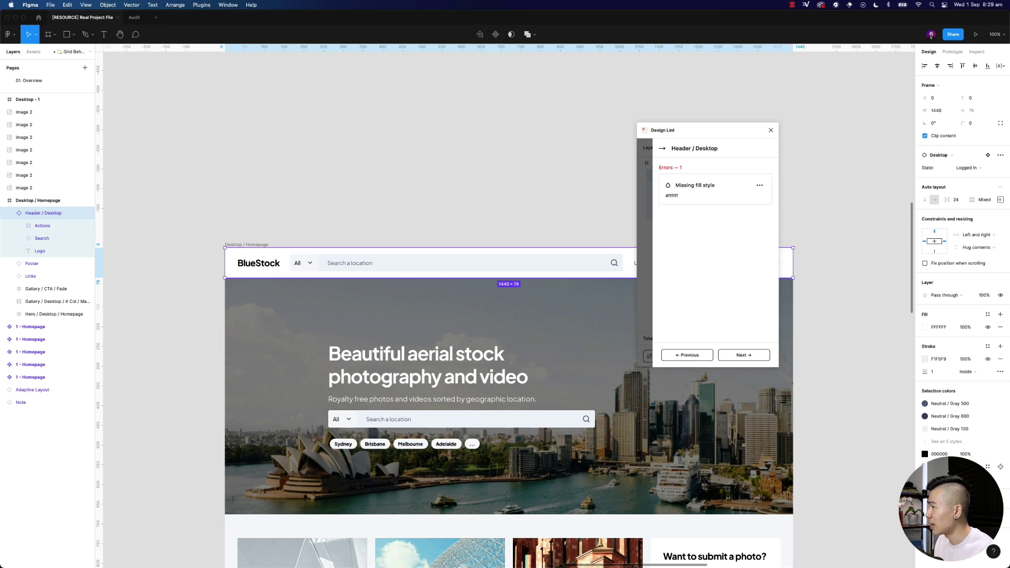
drag(719, 133, 840, 126)
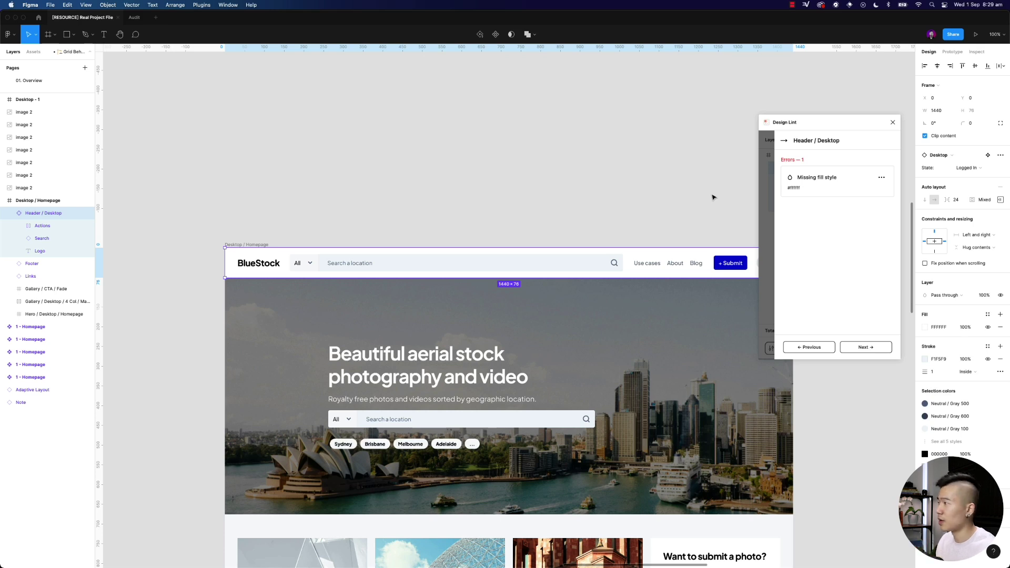
Close Design Lint and launch the Figma Measure plugin.
click(893, 122)
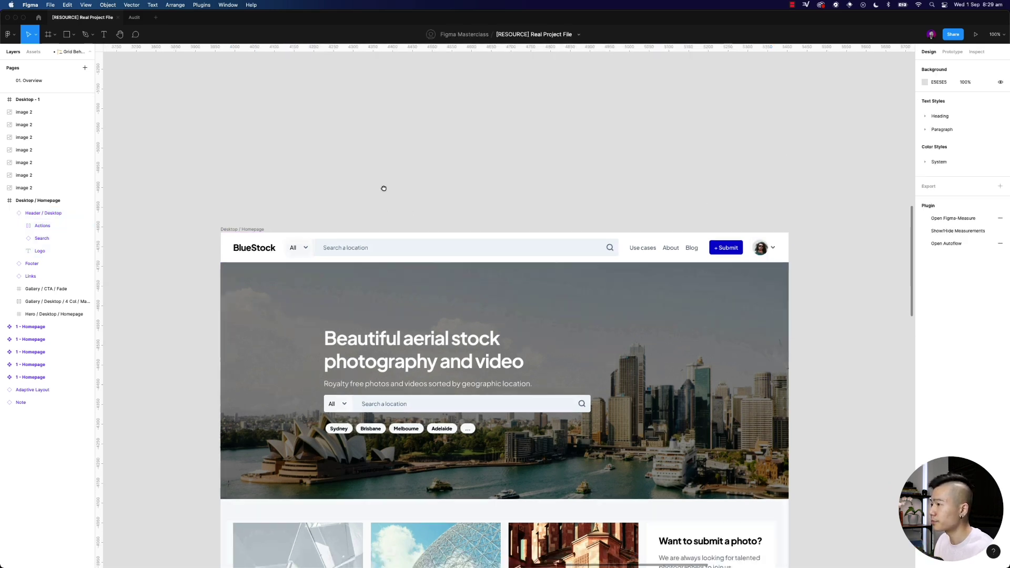
scroll(380, 171, down, 1)
click(201, 6)
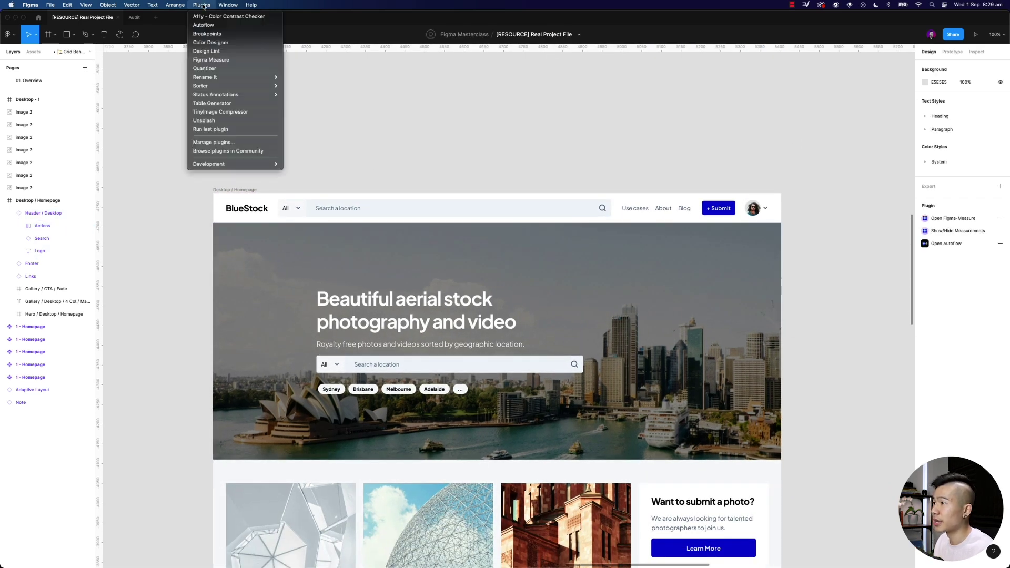
click(227, 61)
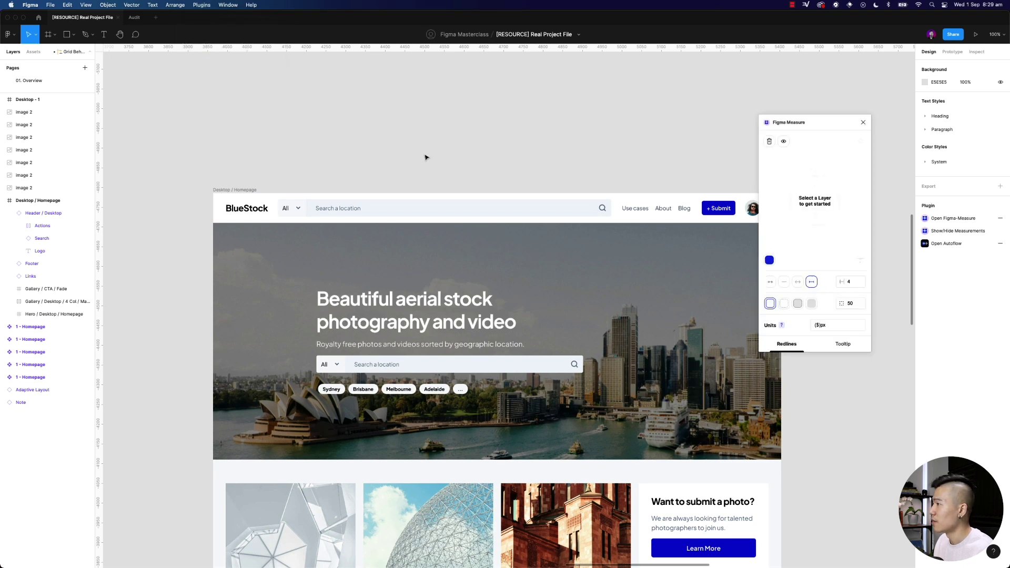
drag(449, 158, 388, 84)
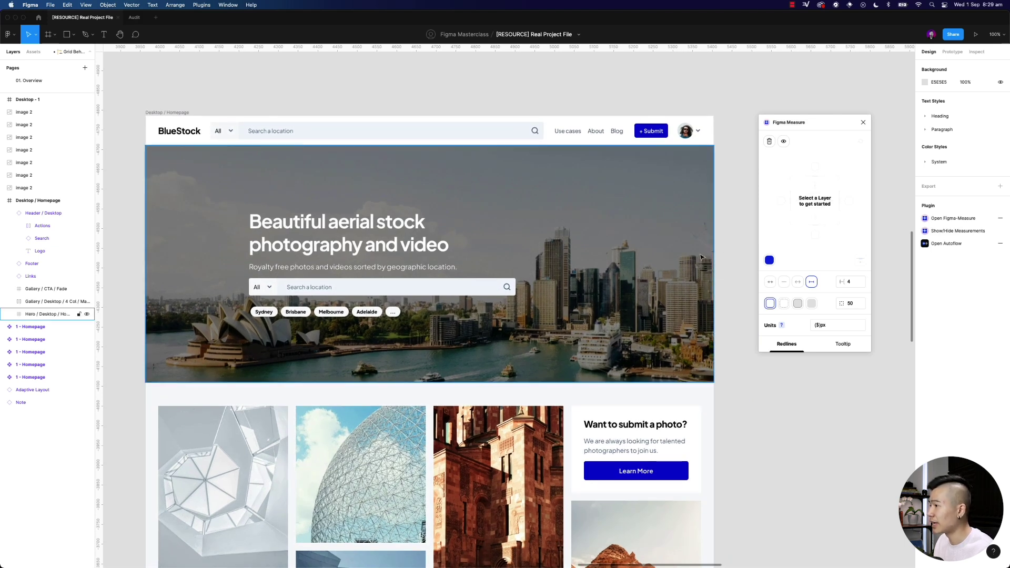
Set the hero's location chip row to hug contents and select the Sydney chip.
super+click(276, 316)
key(alt+shift+super+r)
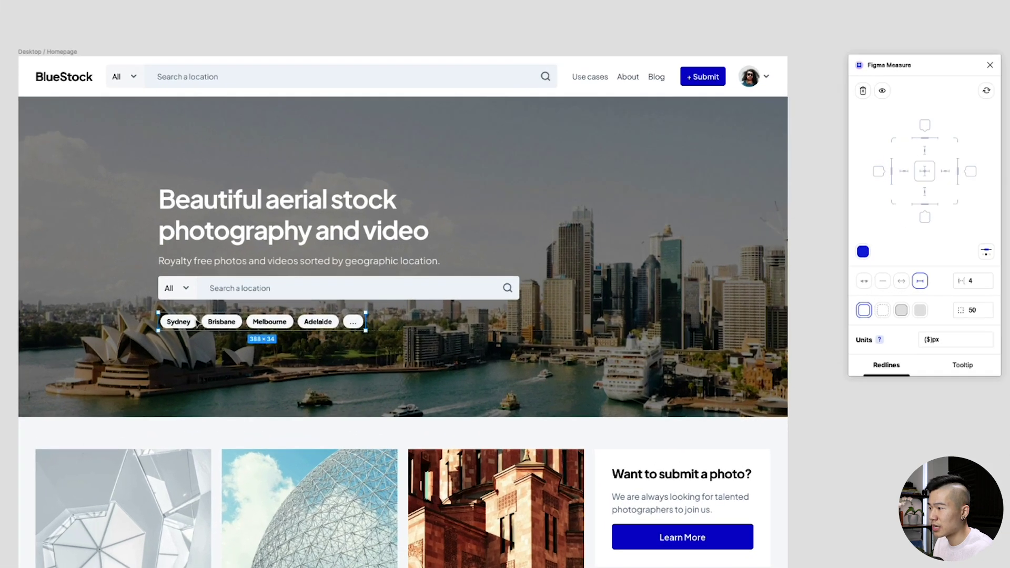
click(192, 322)
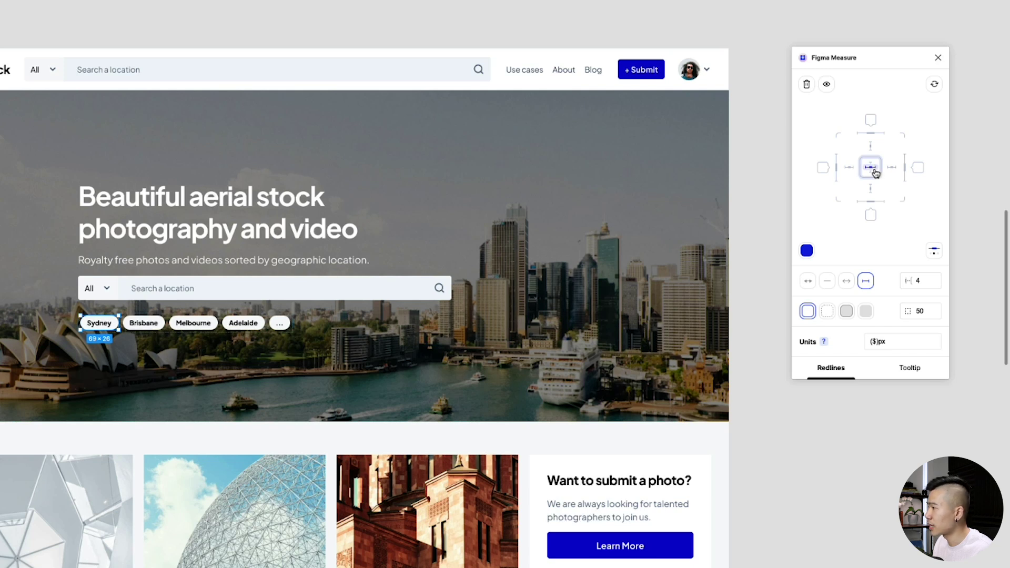
Try width, height and spacing measurements on the chips, undoing the height one.
click(875, 173)
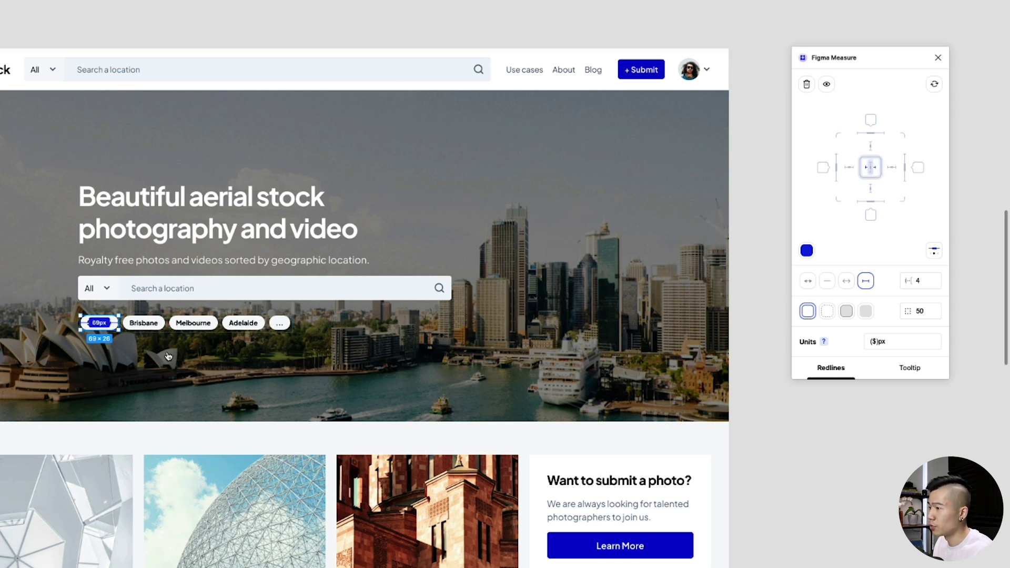
click(871, 168)
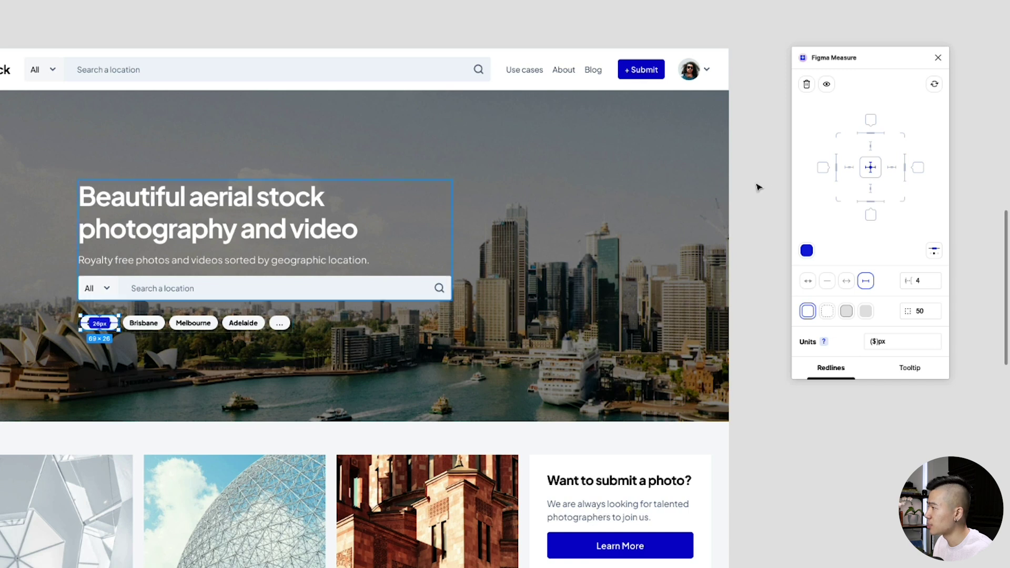
click(872, 168)
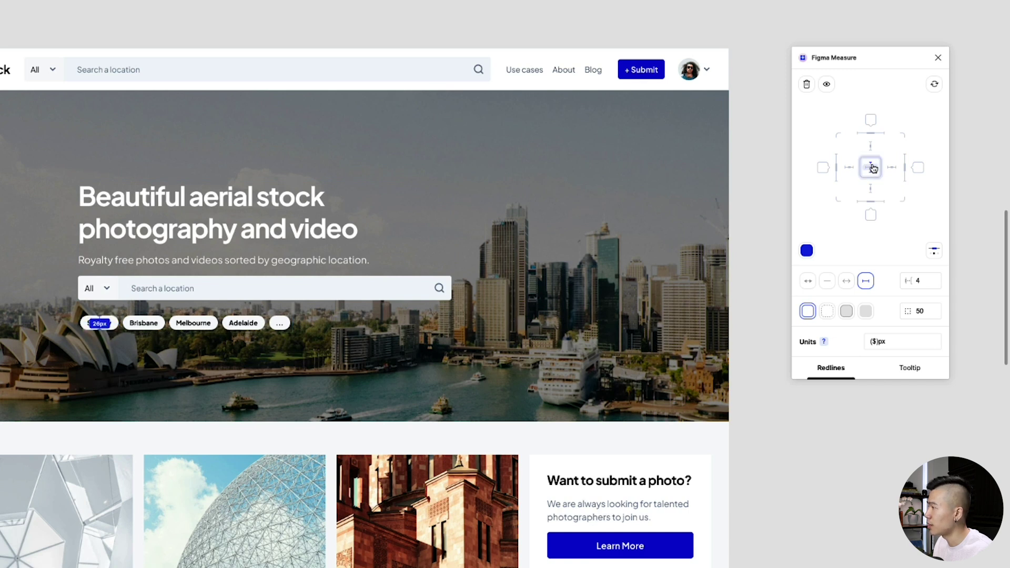
key(ctrl+z)
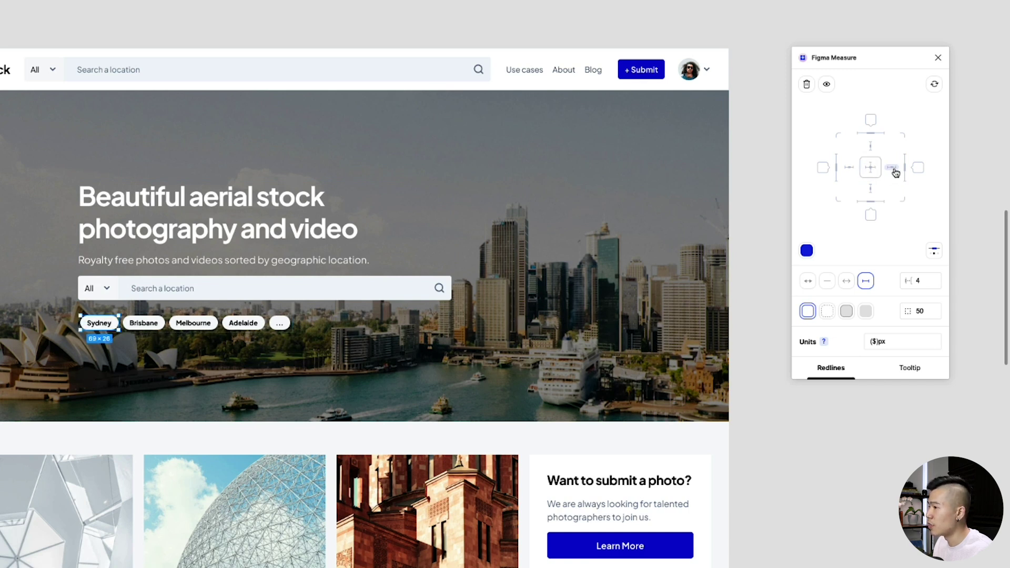
click(893, 169)
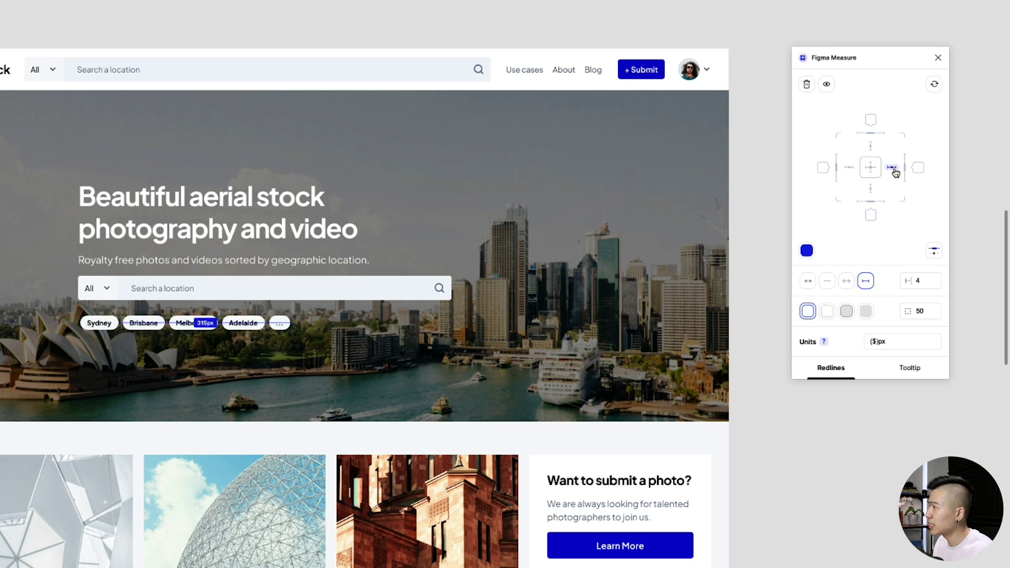
Give the Sydney chip a 4px top-spacing redline and a spec tooltip below it.
click(97, 327)
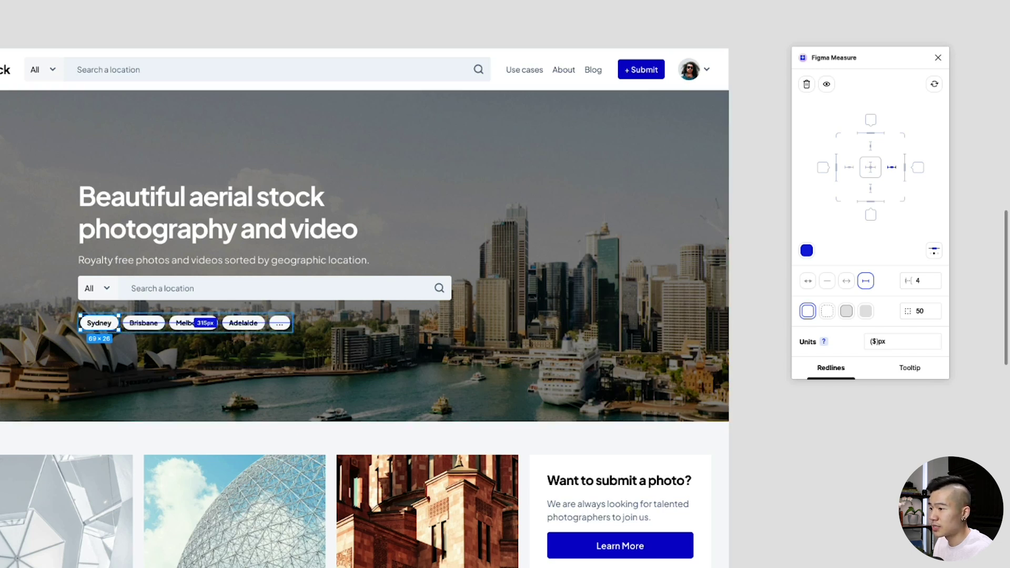
key(Escape)
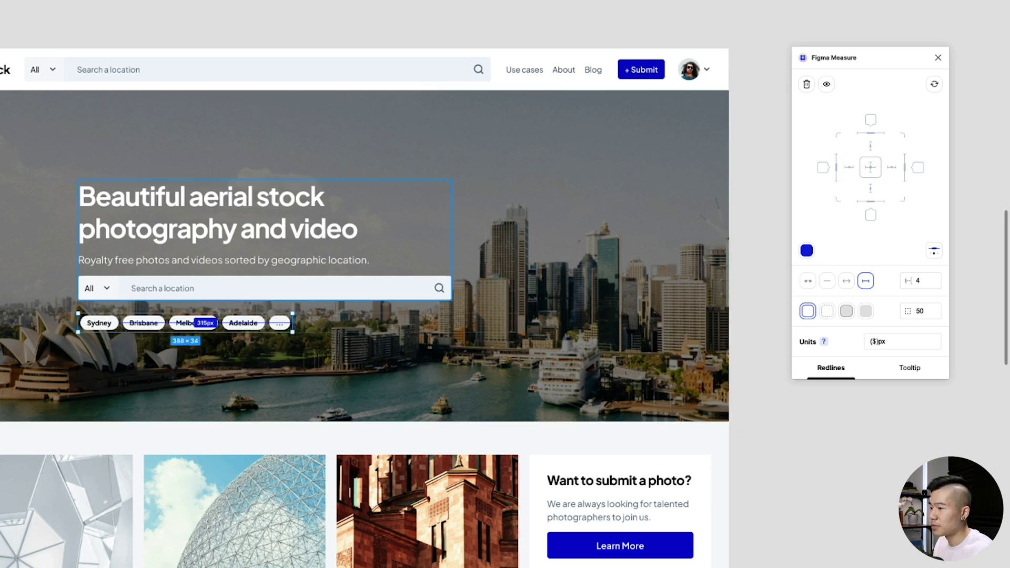
click(98, 322)
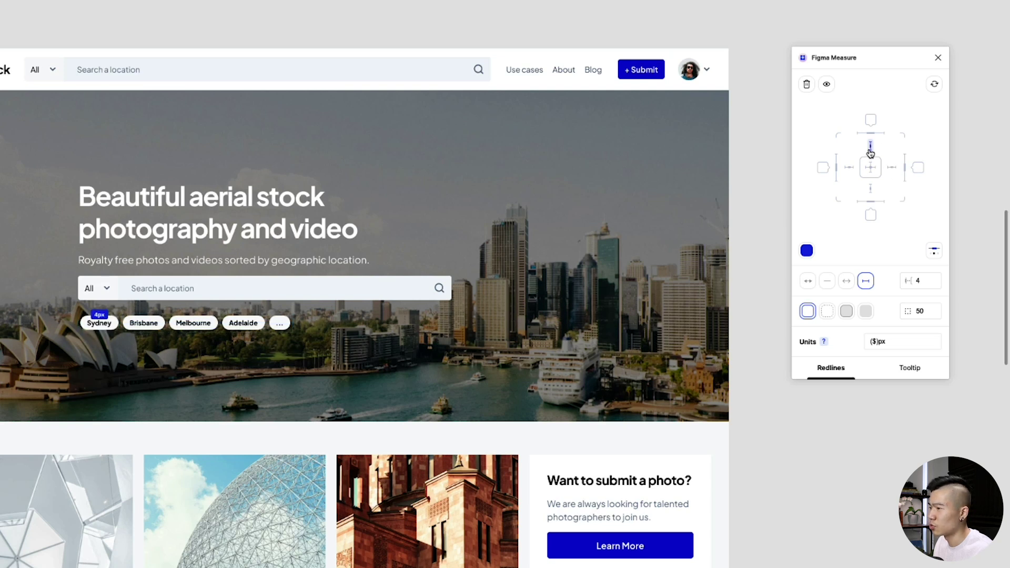
click(870, 151)
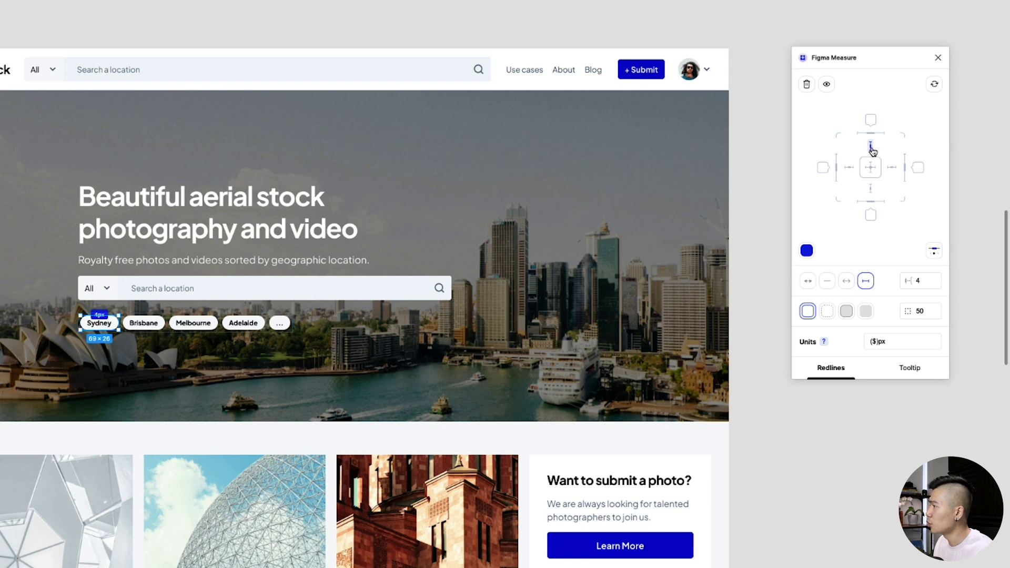
click(871, 220)
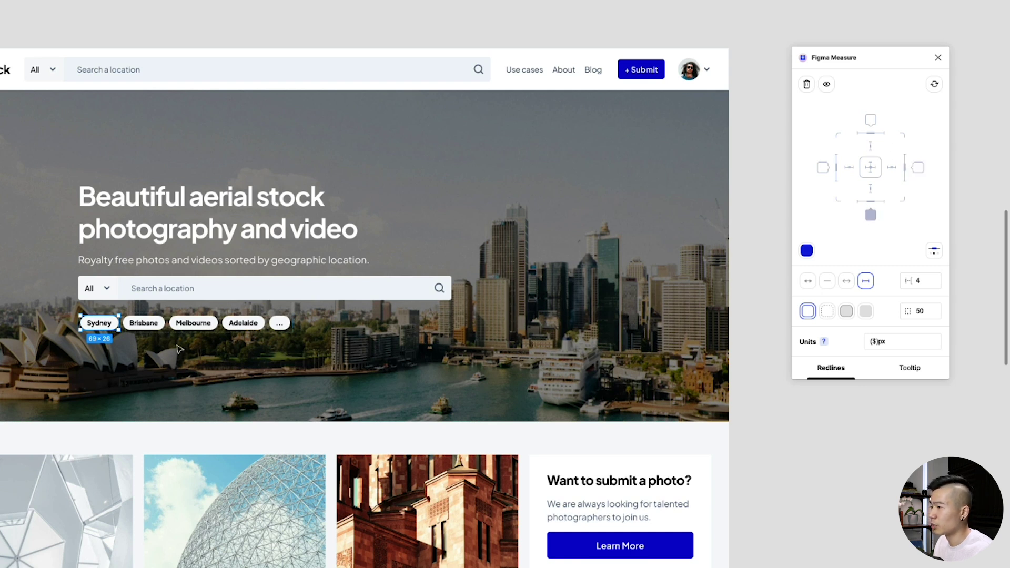
Hide the Sydney chip's tooltip and add an 8px gap measurement between the Sydney and Brisbane chips.
click(871, 215)
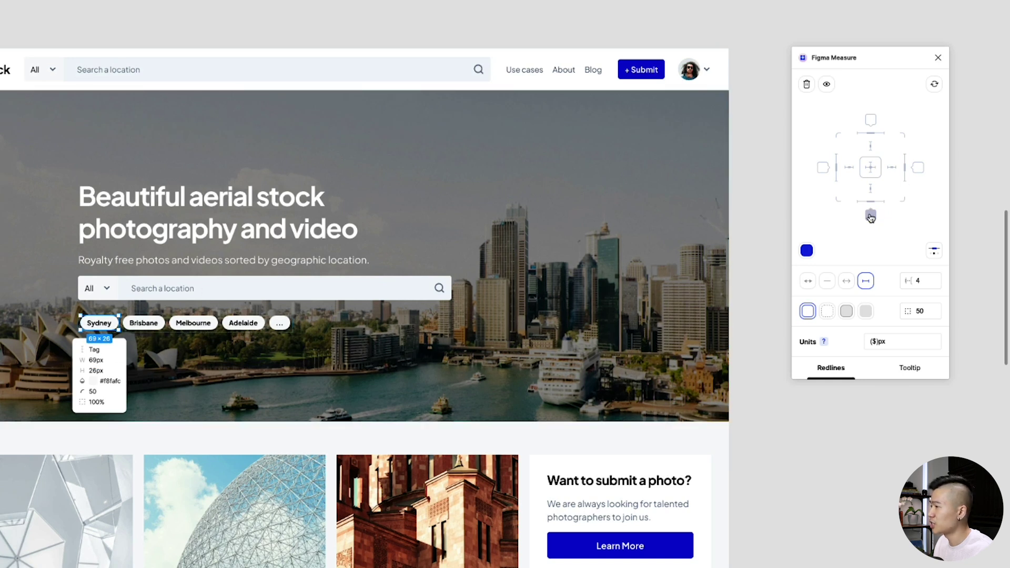
shift+click(150, 327)
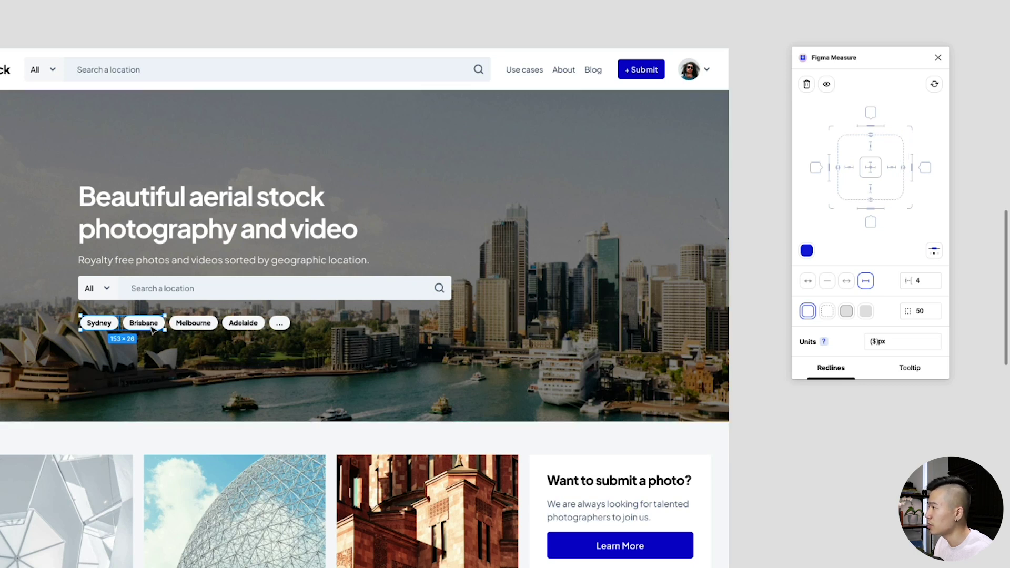
shift+click(150, 326)
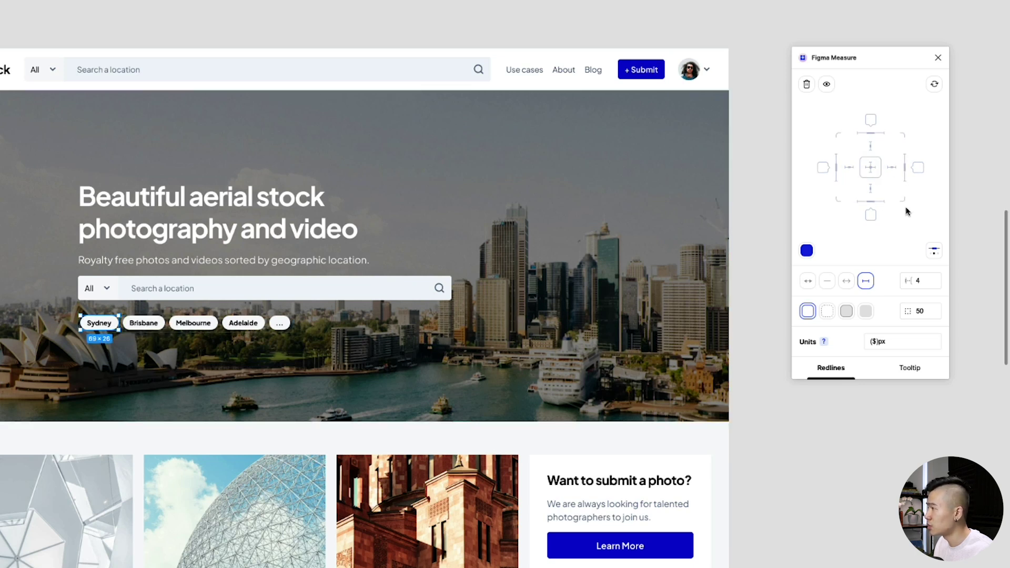
shift+click(156, 326)
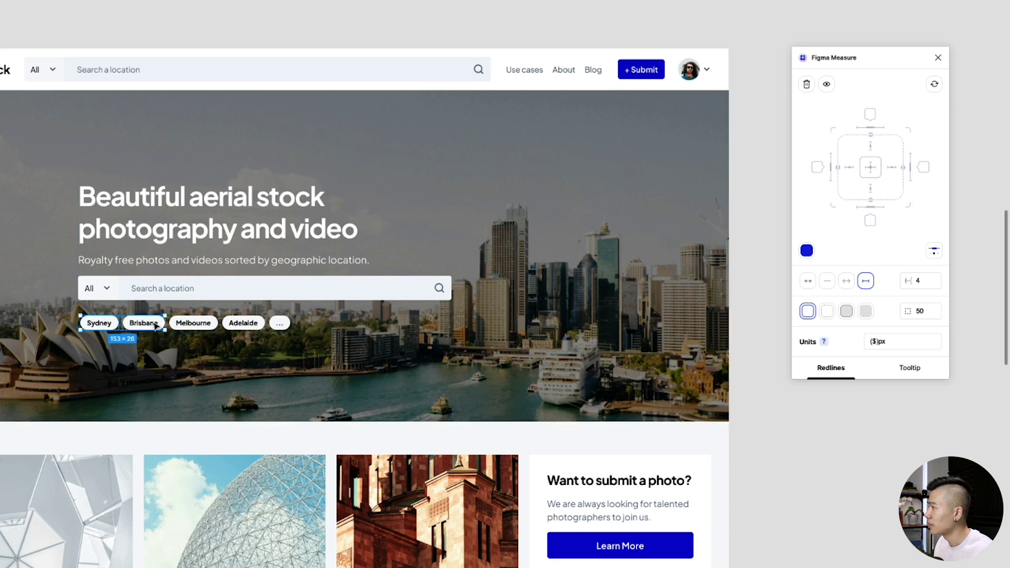
click(904, 171)
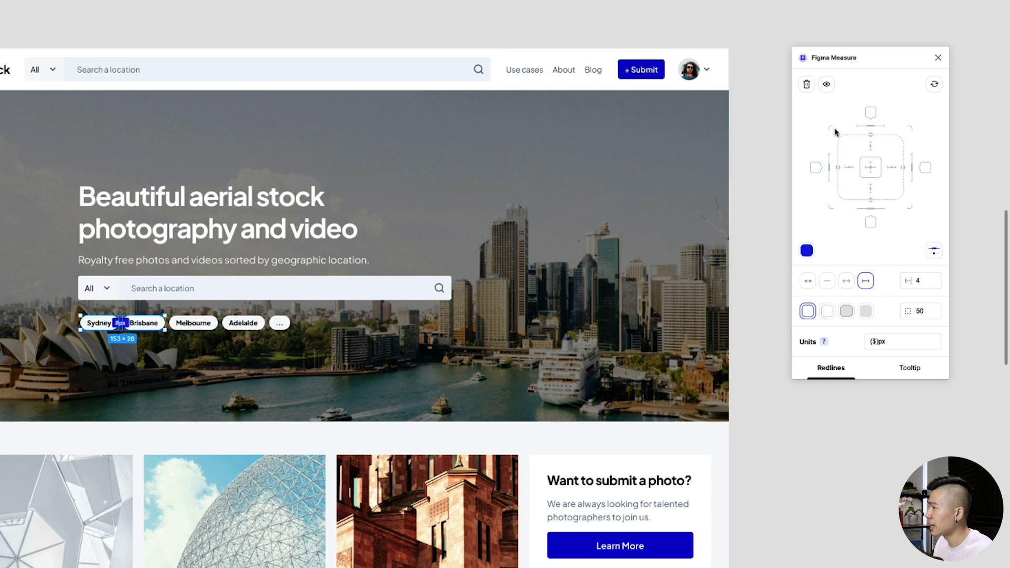
click(99, 323)
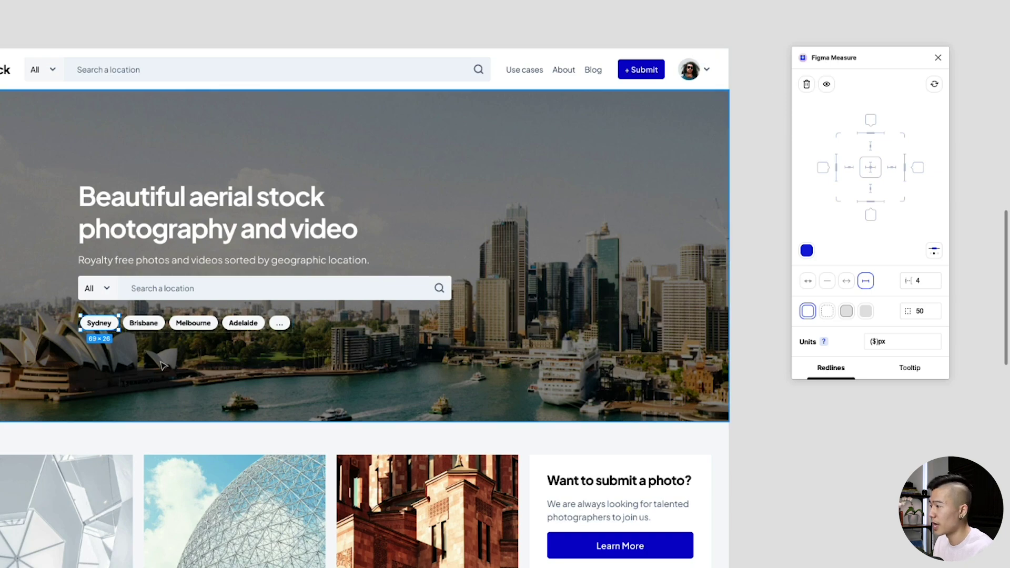
scroll(179, 350, down, 3)
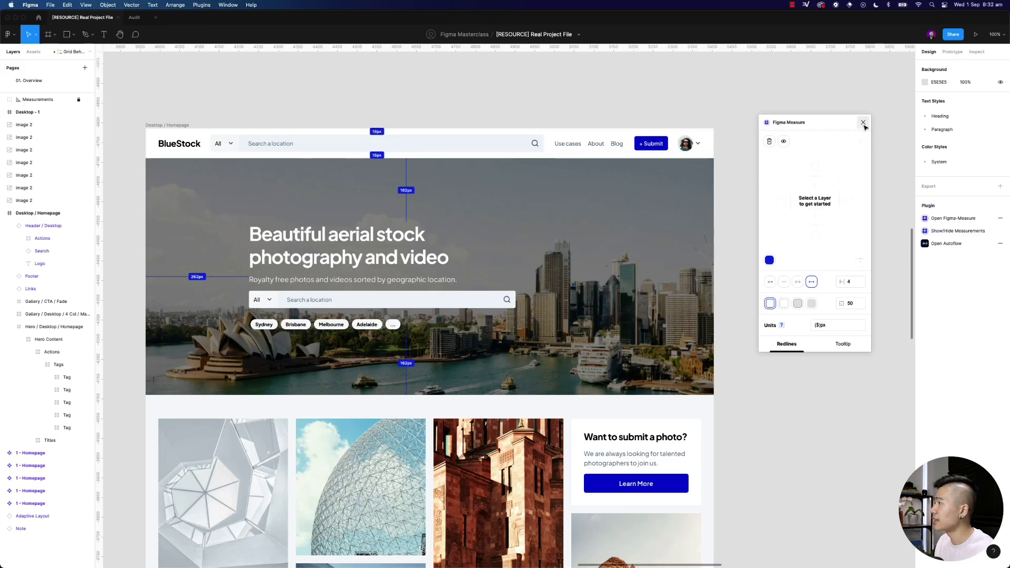
Close the Figma Measure plugin without running another plugin.
click(863, 122)
click(198, 4)
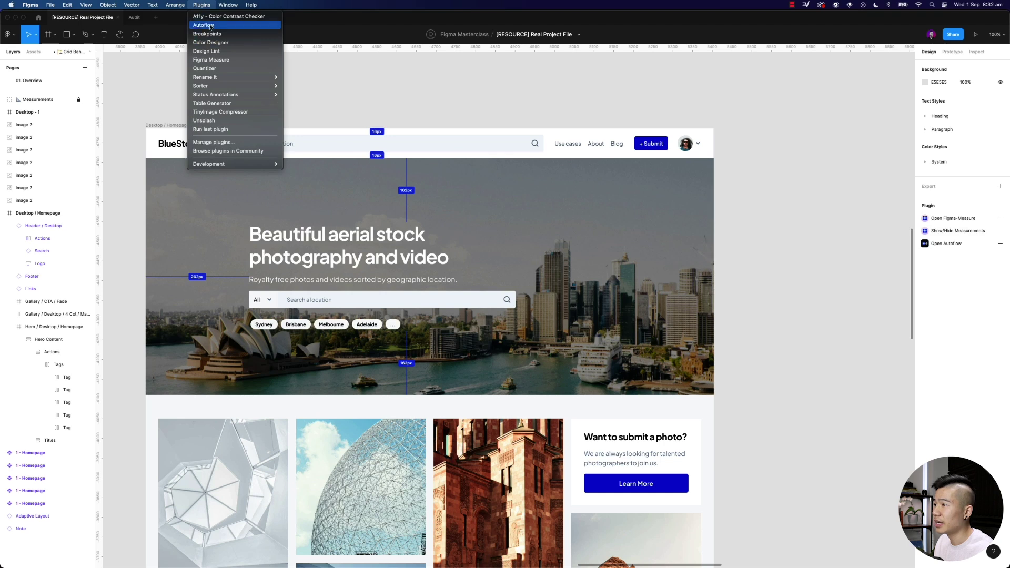
click(437, 96)
Bring the seven gallery images into view at 50% and try Quantizer with nothing selected.
scroll(323, 77, right, 15)
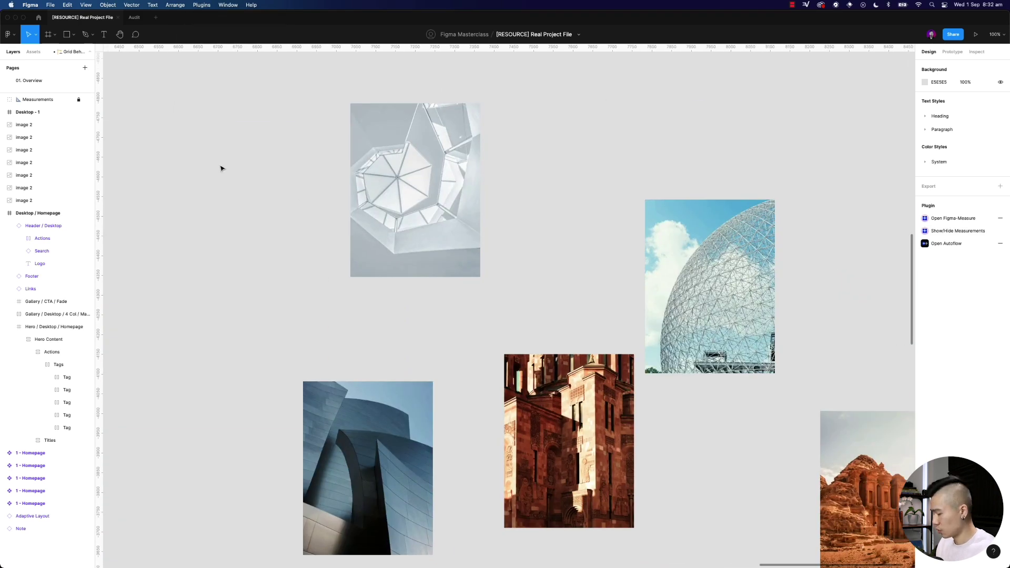
key(minus)
scroll(445, 278, down, 2)
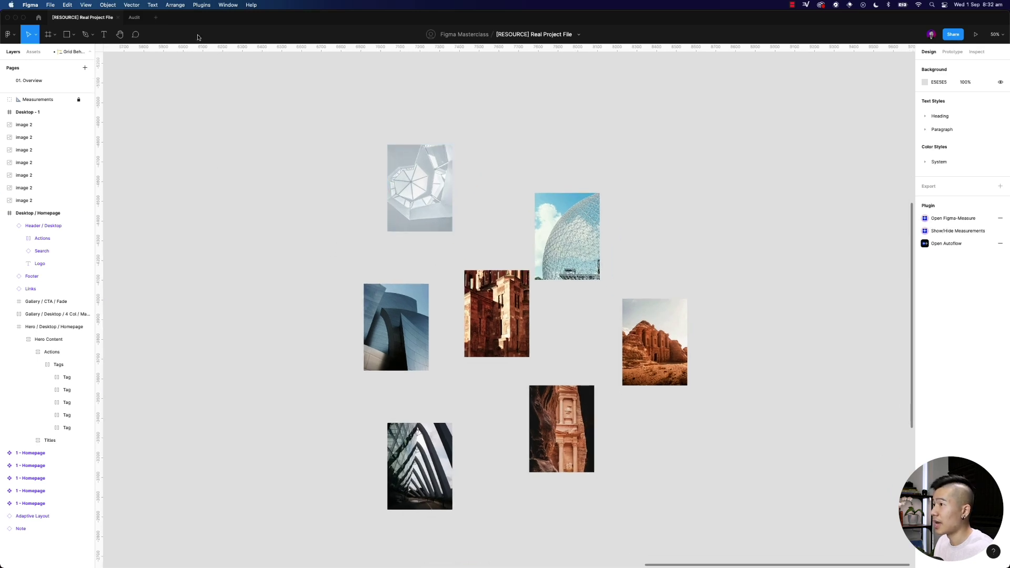
click(192, 4)
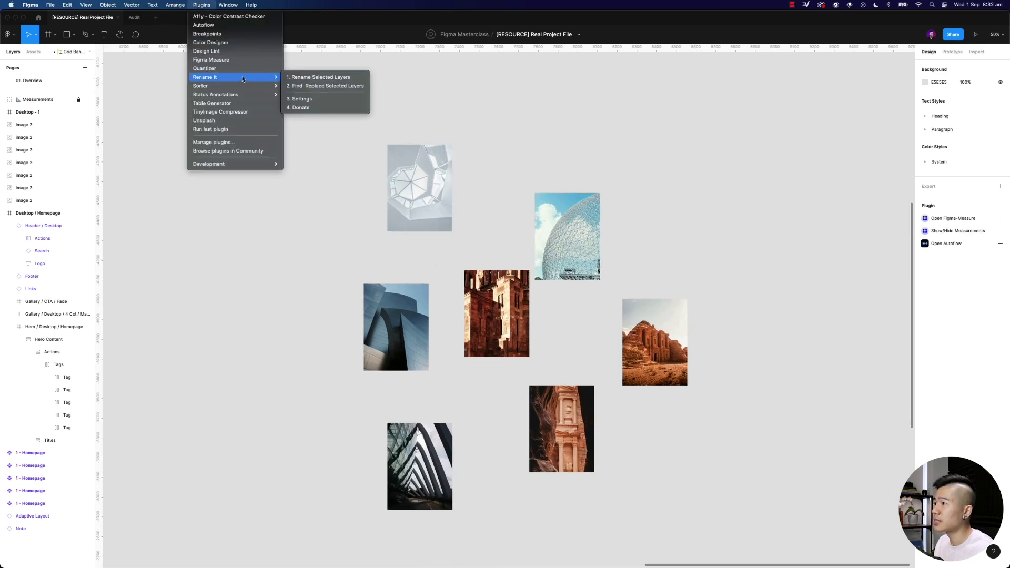
click(246, 68)
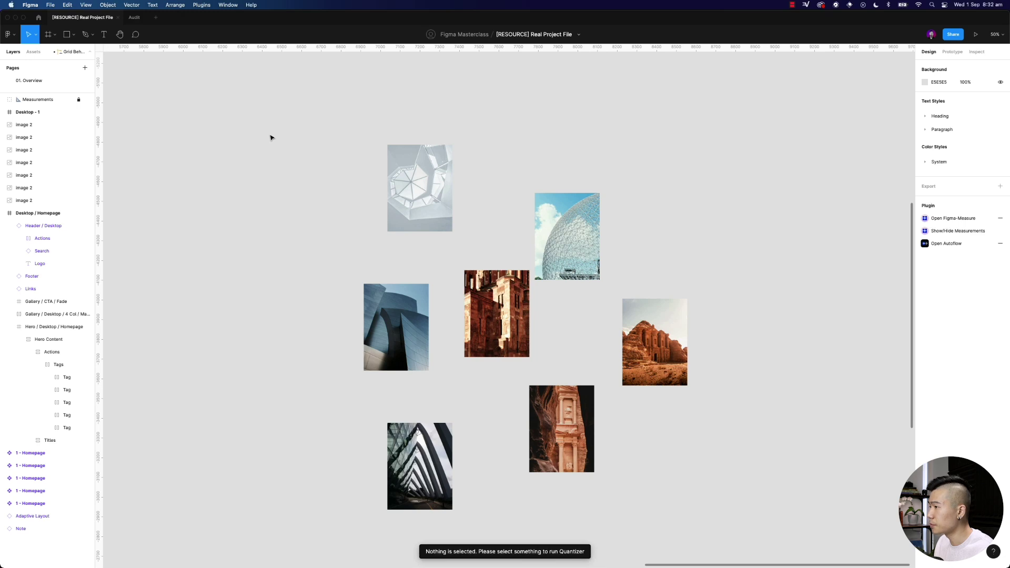
Arrange the seven gallery images in a 2-column Quantizer grid with 30 gaps, then return to the homepage.
drag(283, 111, 761, 533)
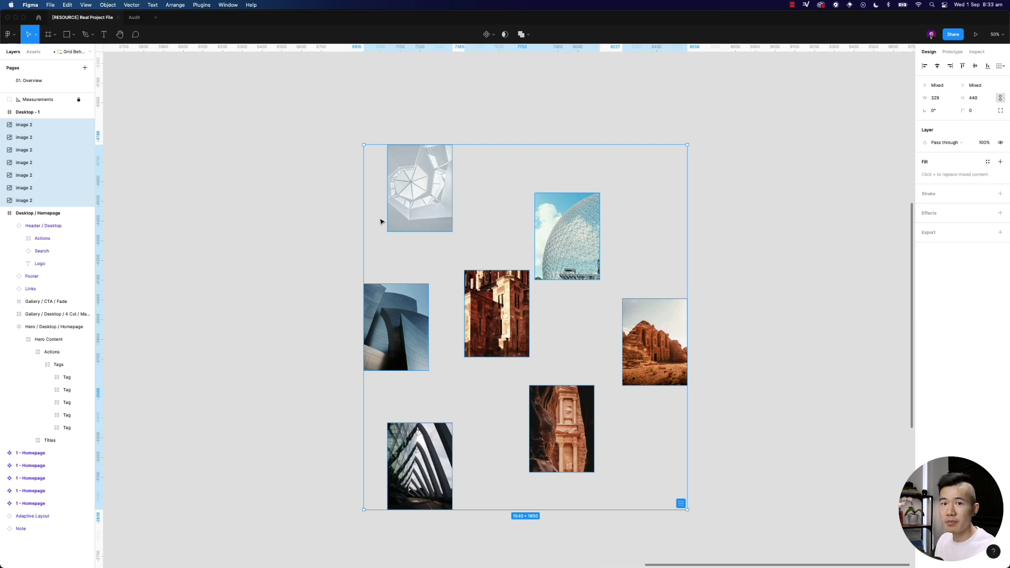
click(199, 5)
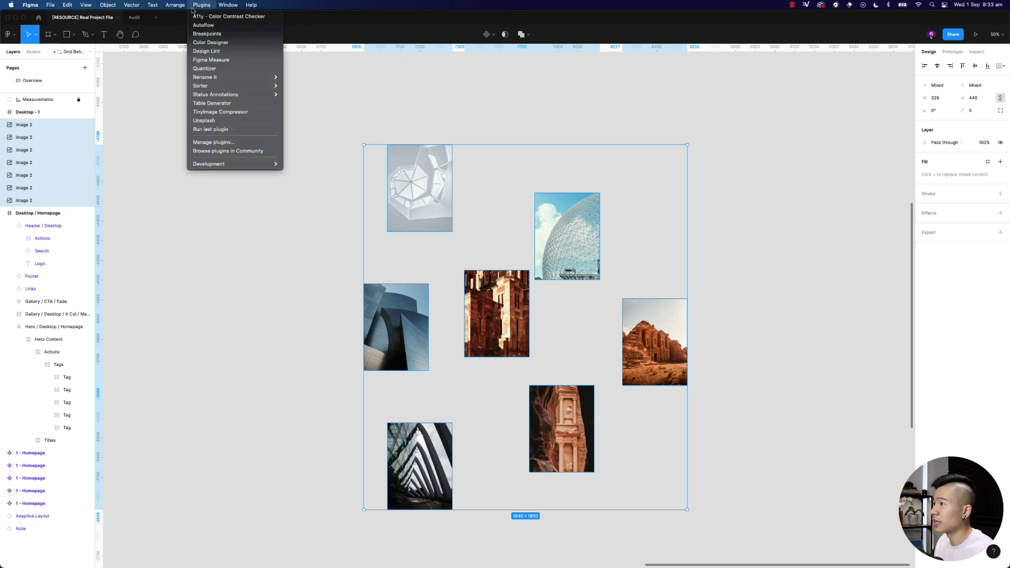
click(231, 73)
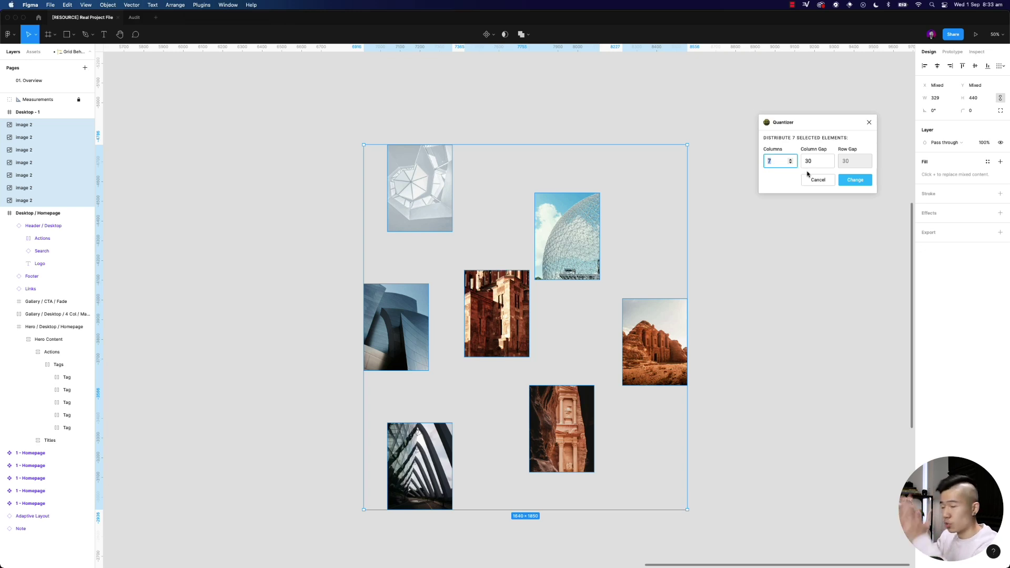
text(2)
key(Tab)
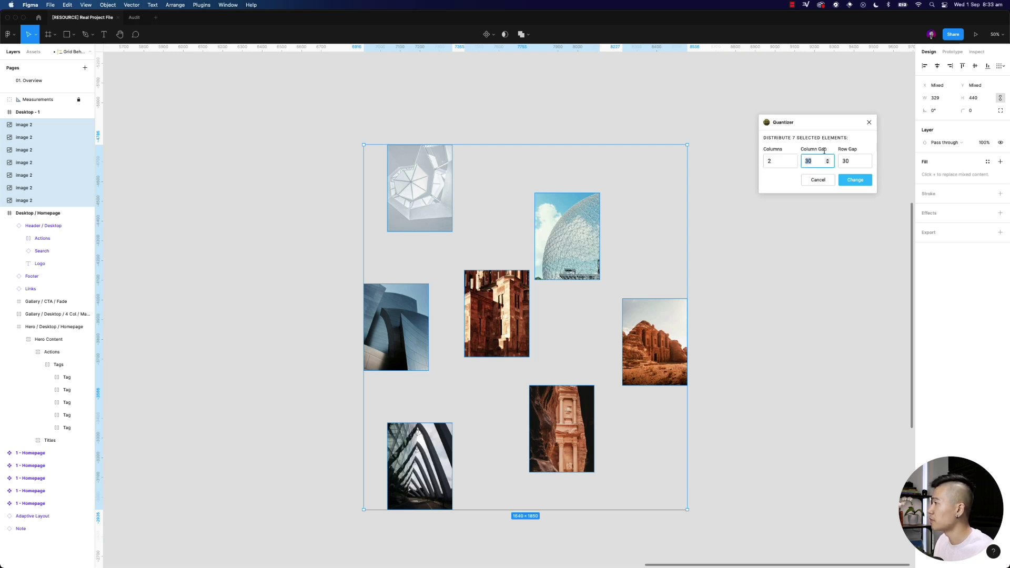
click(855, 180)
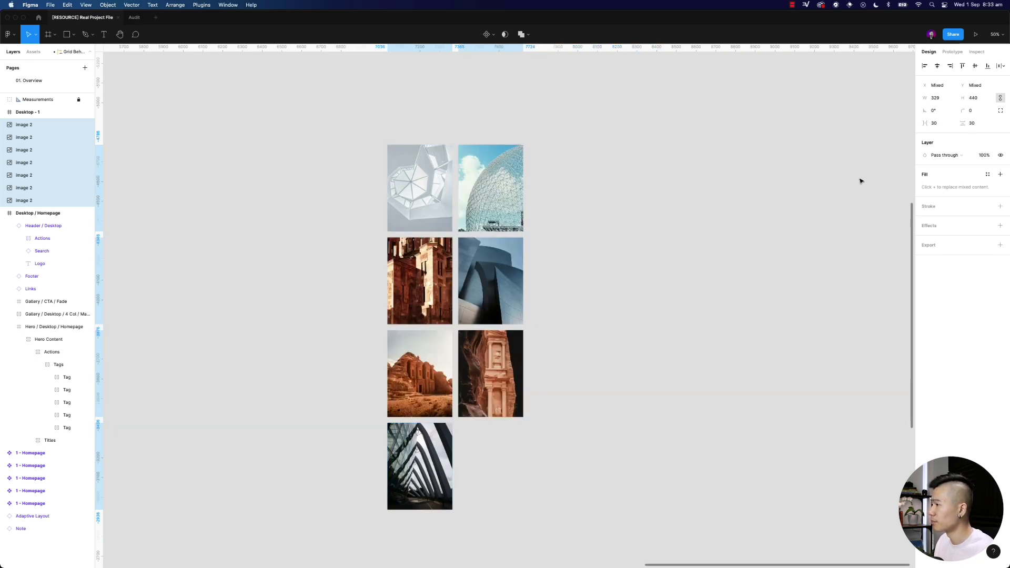
click(611, 370)
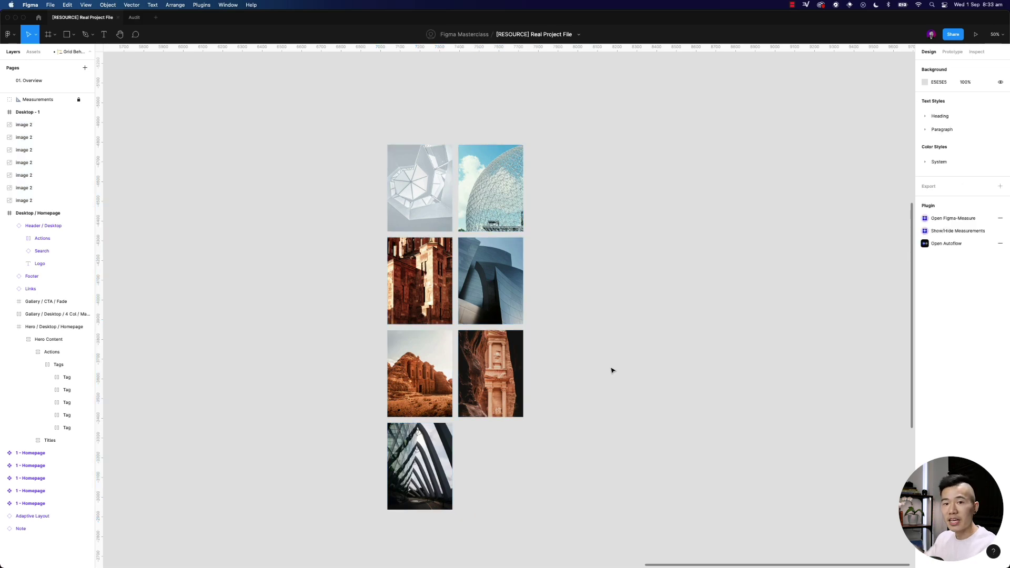
drag(254, 331, 761, 288)
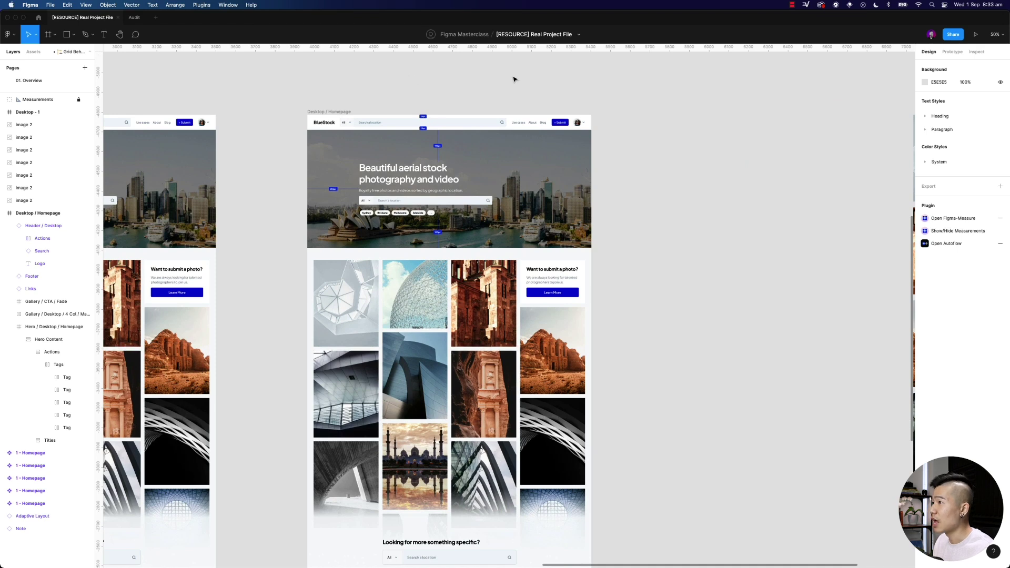
Open the Status Annotations panel and select the Desktop / Homepage frame at 100% zoom.
click(207, 9)
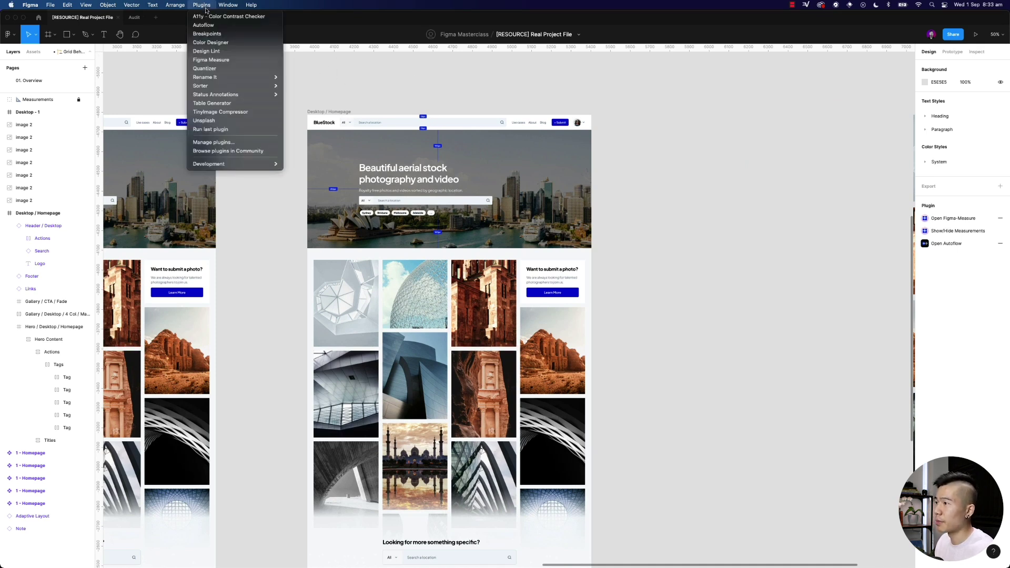
mouse_move(252, 95)
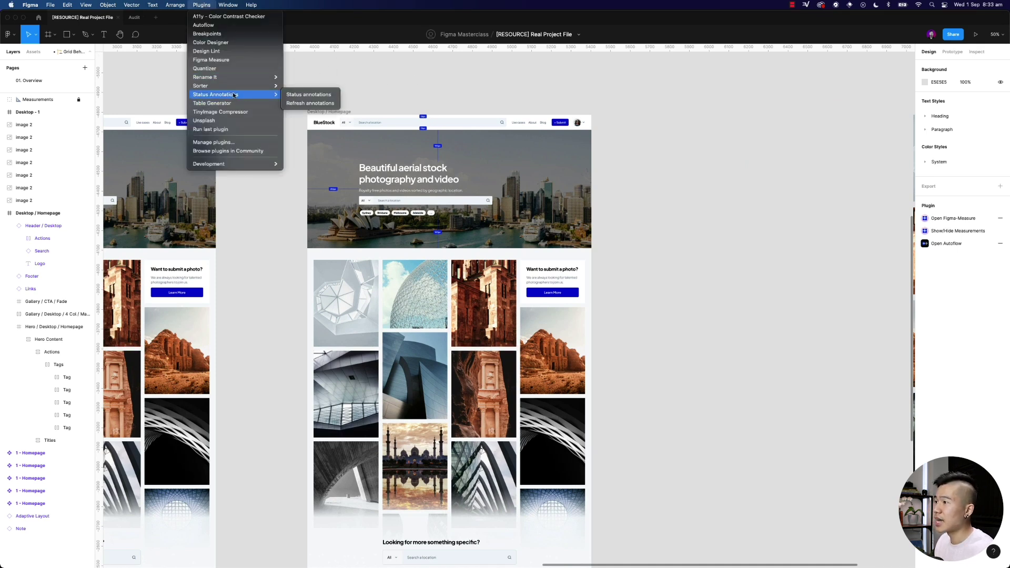
click(305, 95)
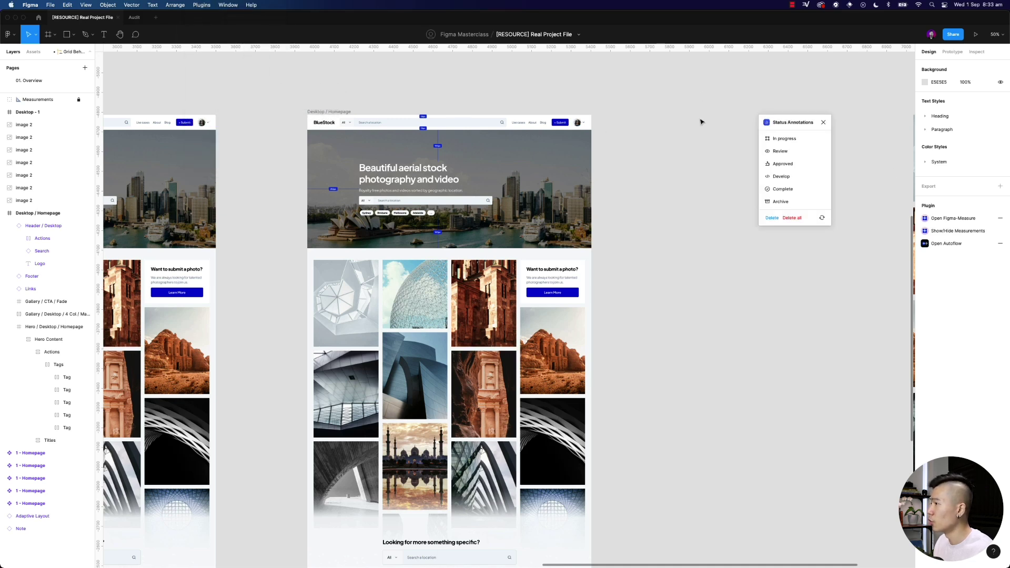
drag(330, 105, 339, 96)
click(356, 110)
key(Escape)
scroll(439, 138, up, 3)
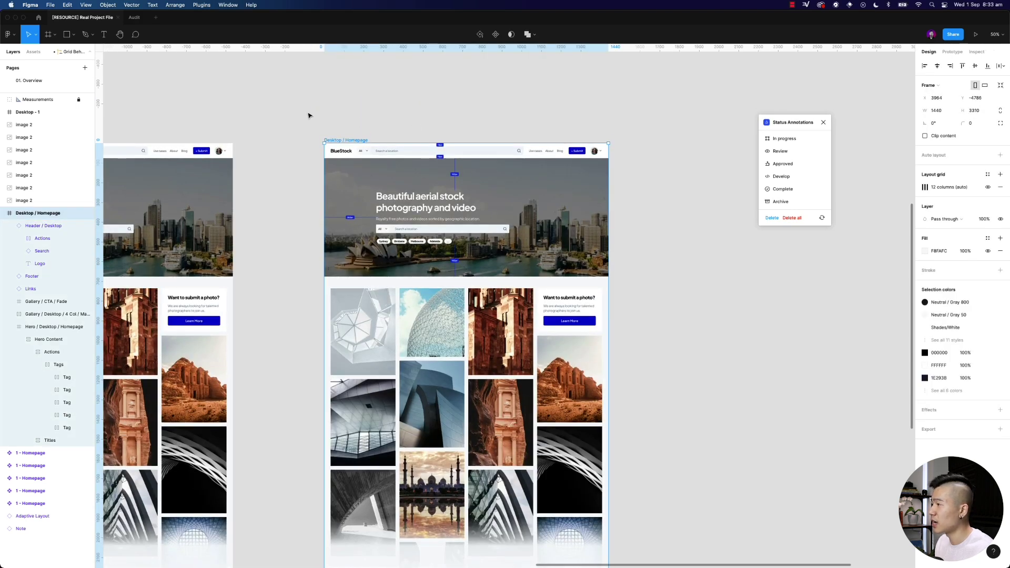
key(shift+0)
scroll(516, 179, up, 5)
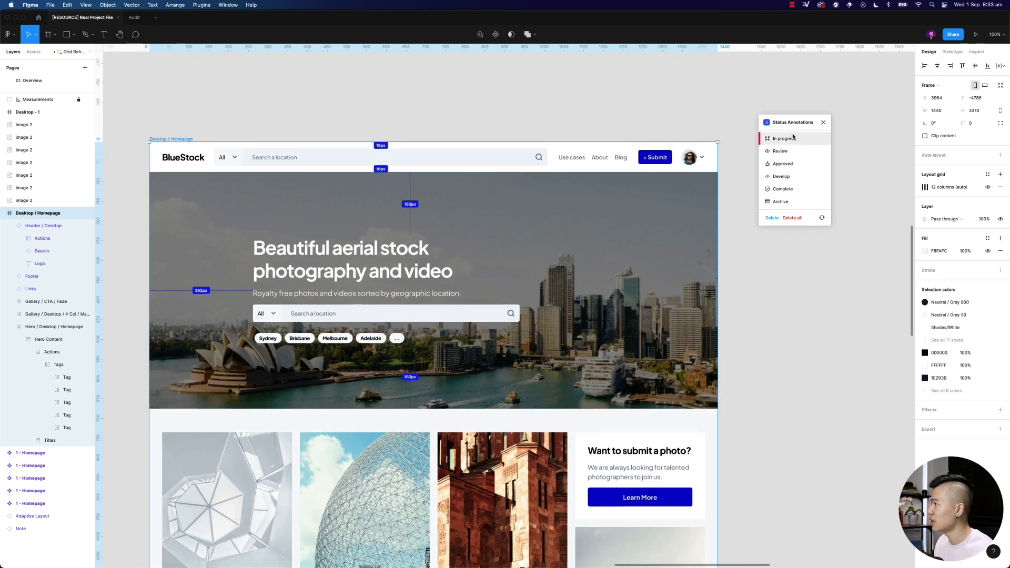
Cycle the frame's status through Review, Approved, Develop and Complete, settling on In progress.
click(786, 152)
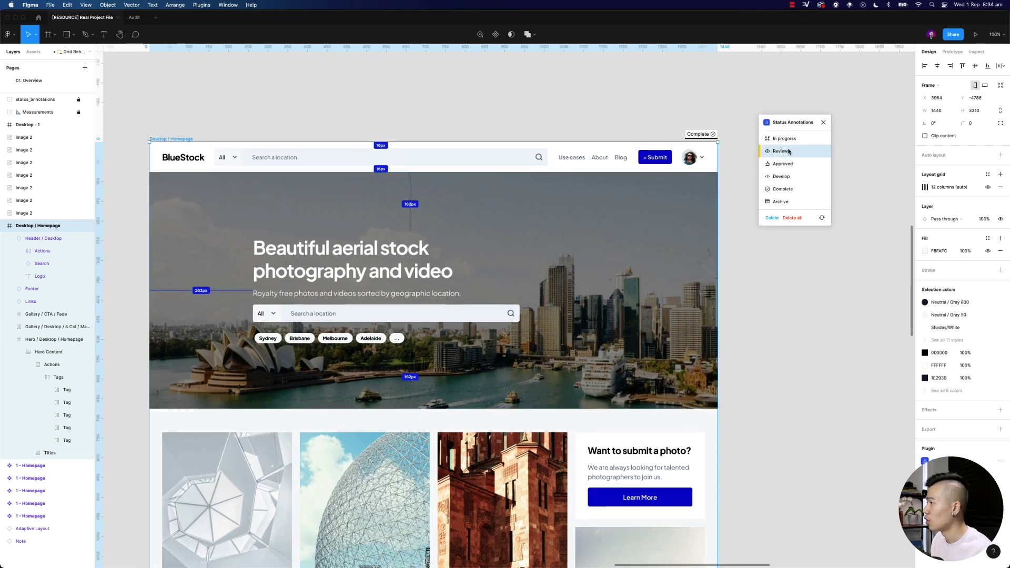
click(784, 164)
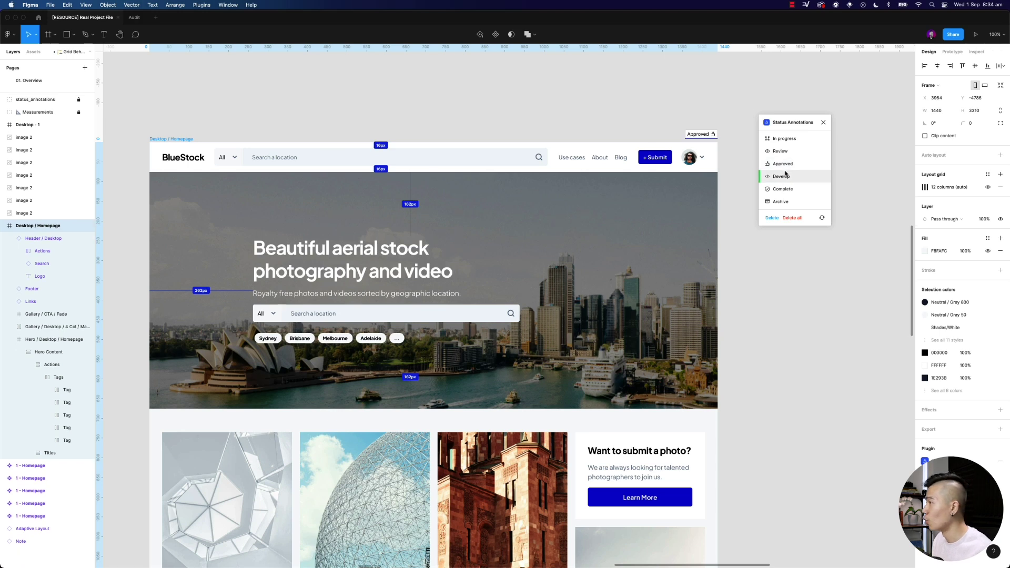
click(784, 176)
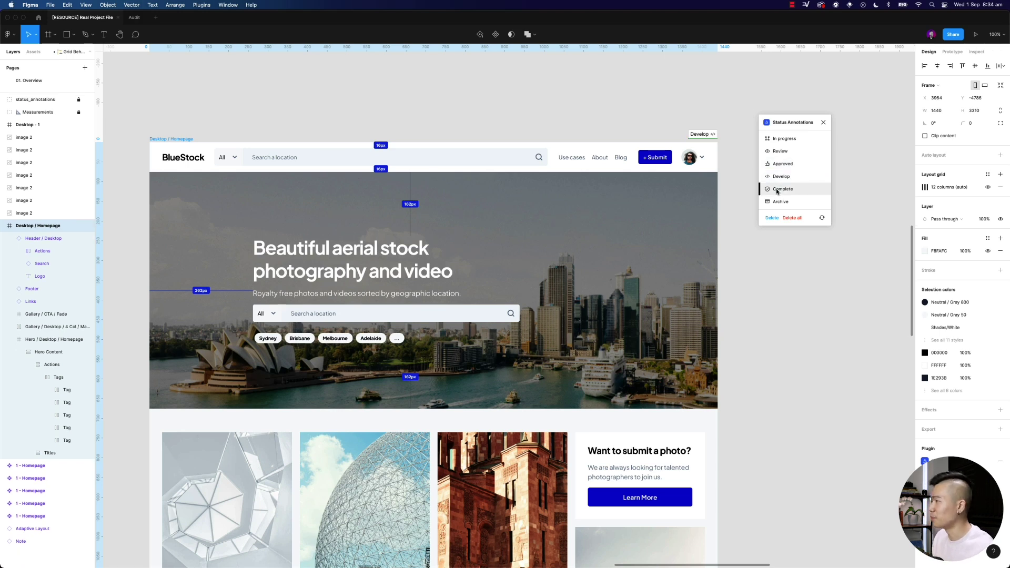
click(777, 191)
click(787, 139)
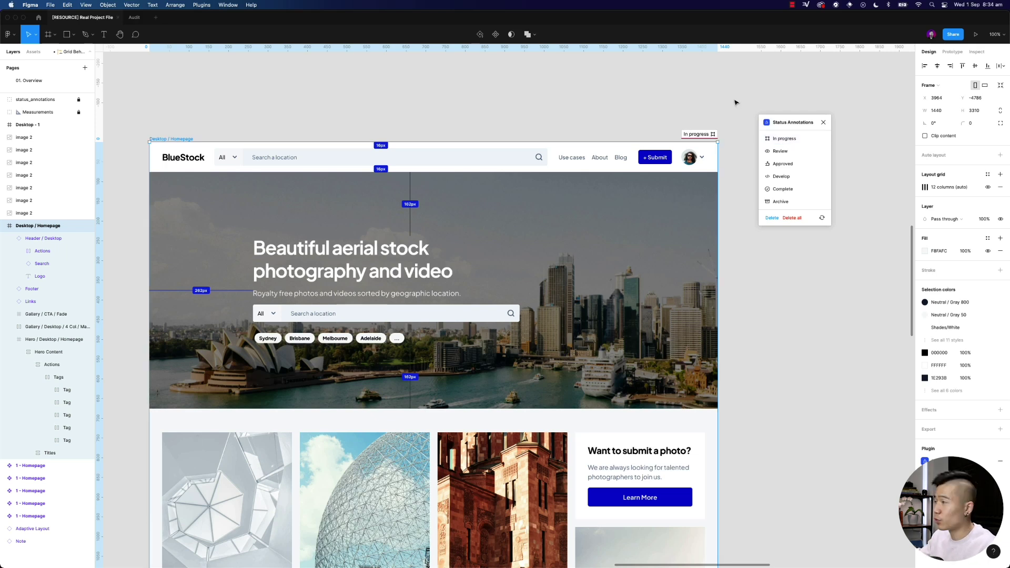
click(710, 123)
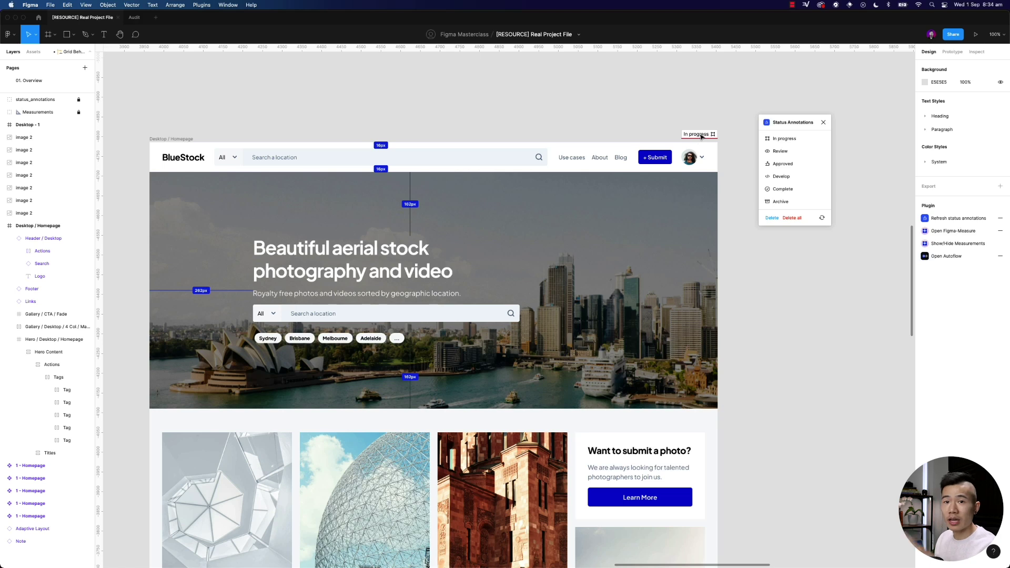
key(minus)
key(minus)
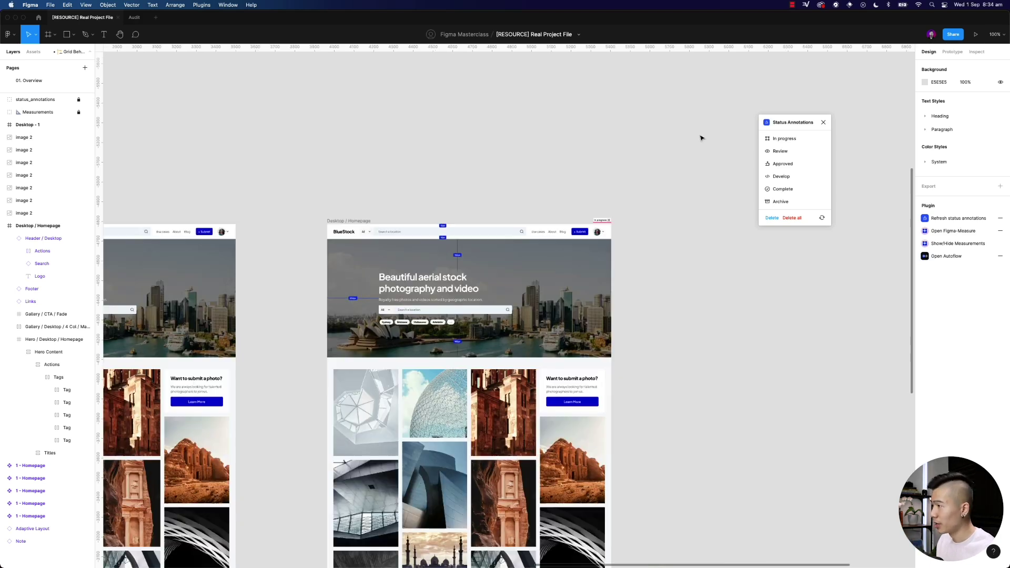
scroll(573, 248, left, 3)
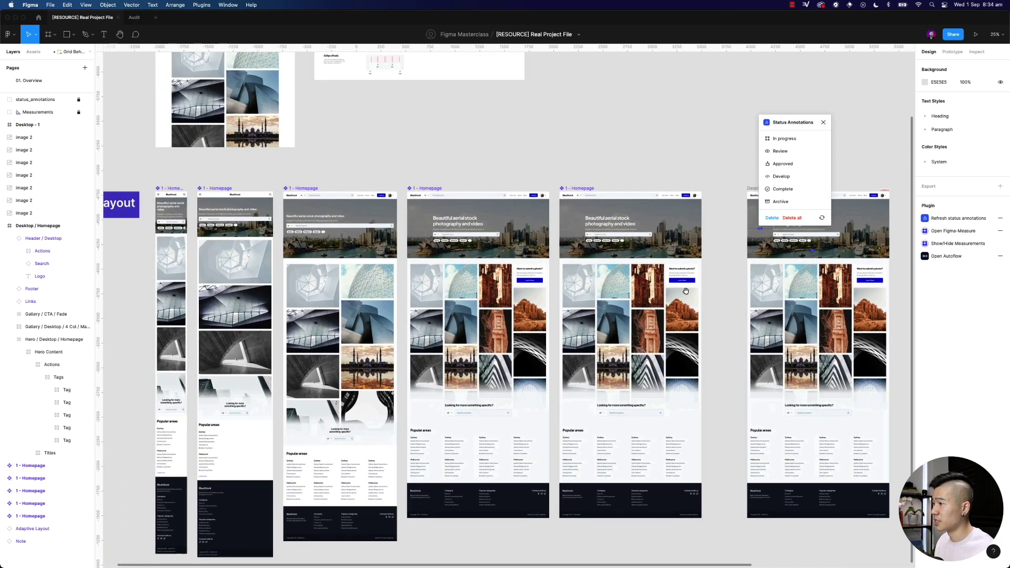
scroll(679, 291, left, 6)
click(276, 248)
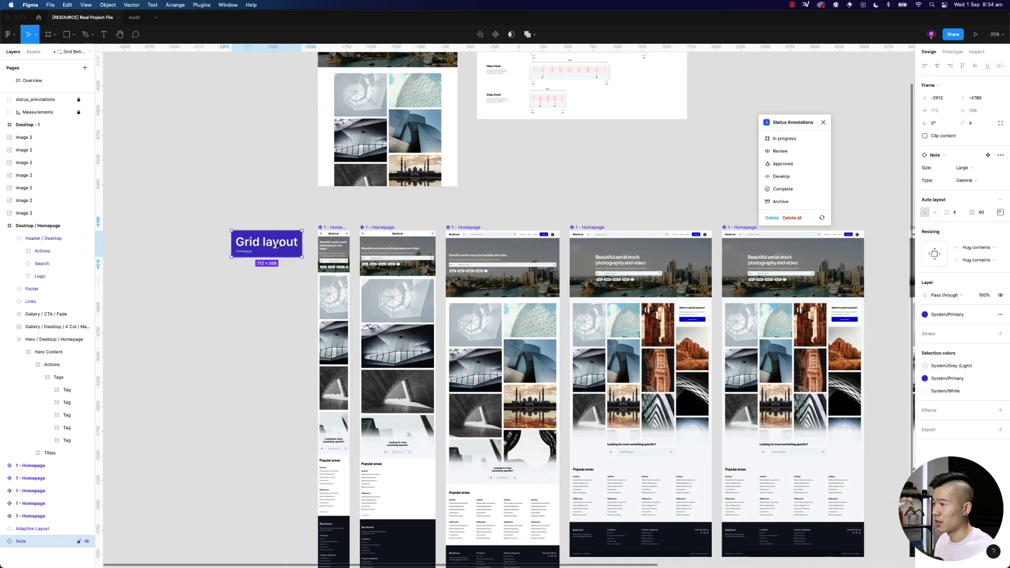
scroll(275, 262, left, 3)
key(plus)
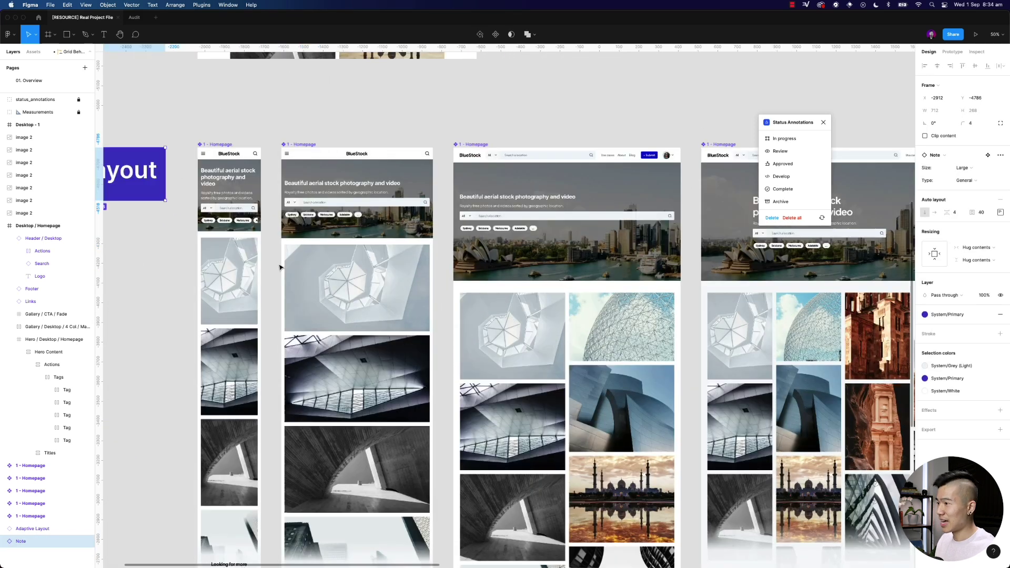
scroll(278, 264, left, 8)
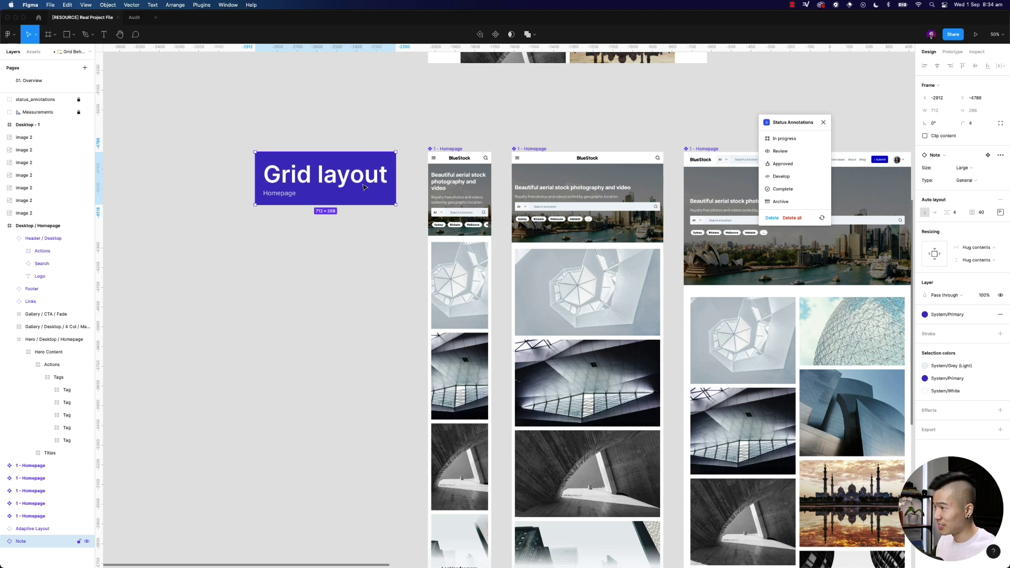
key(minus)
scroll(669, 249, right, 10)
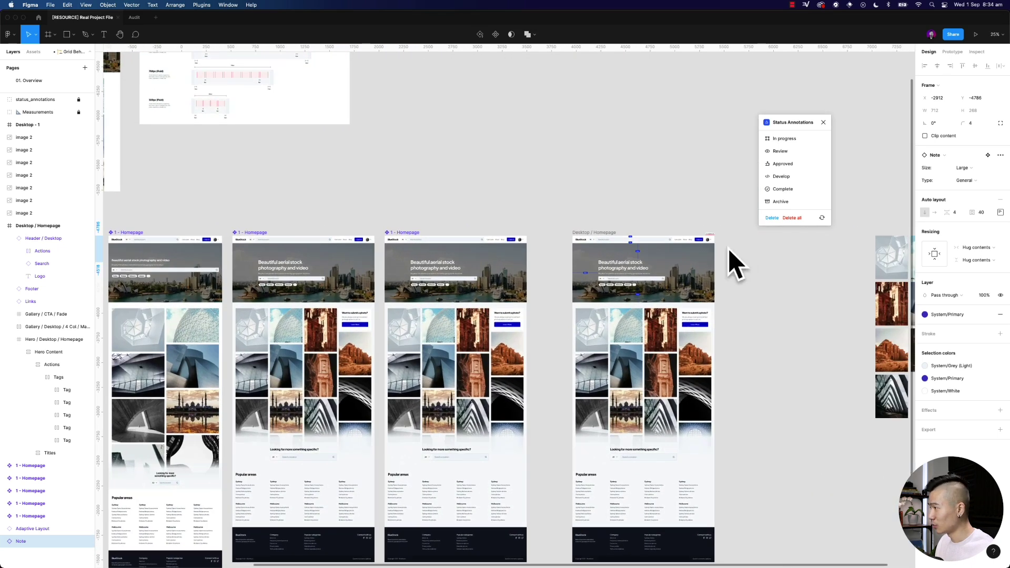
scroll(669, 250, right, 4)
key(shift+0)
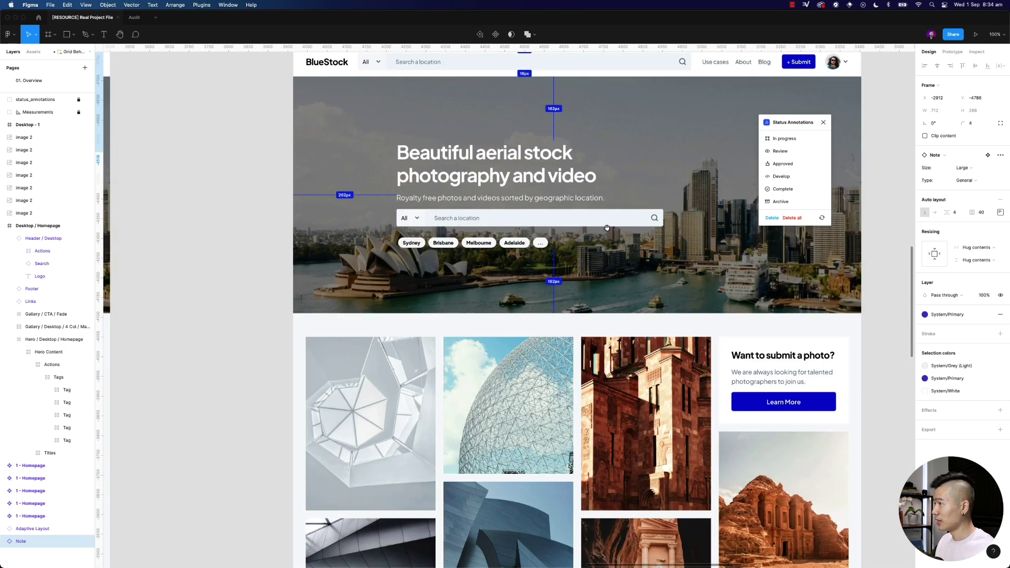
scroll(488, 335, right, 6)
scroll(489, 336, left, 2)
scroll(489, 336, down, 1)
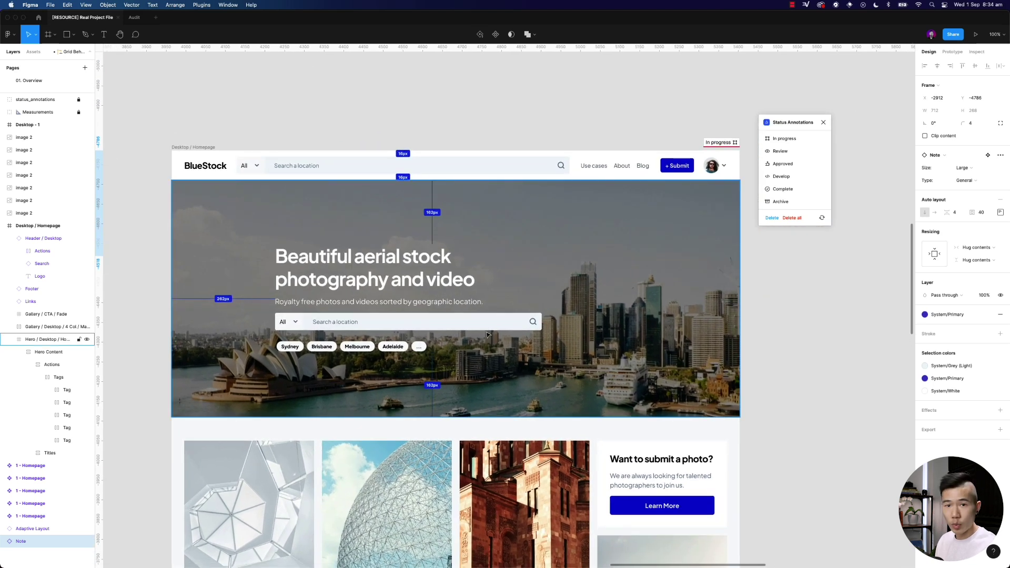
Close Status Annotations, launch Table Generator, and move the view onto empty canvas.
click(823, 122)
click(281, 63)
click(201, 5)
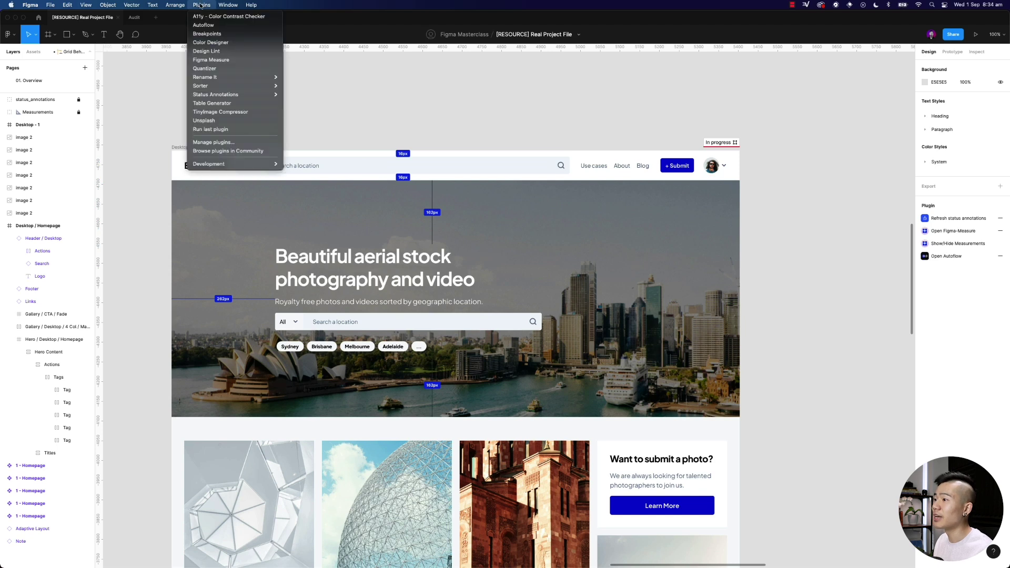
click(243, 107)
drag(735, 98, 268, 124)
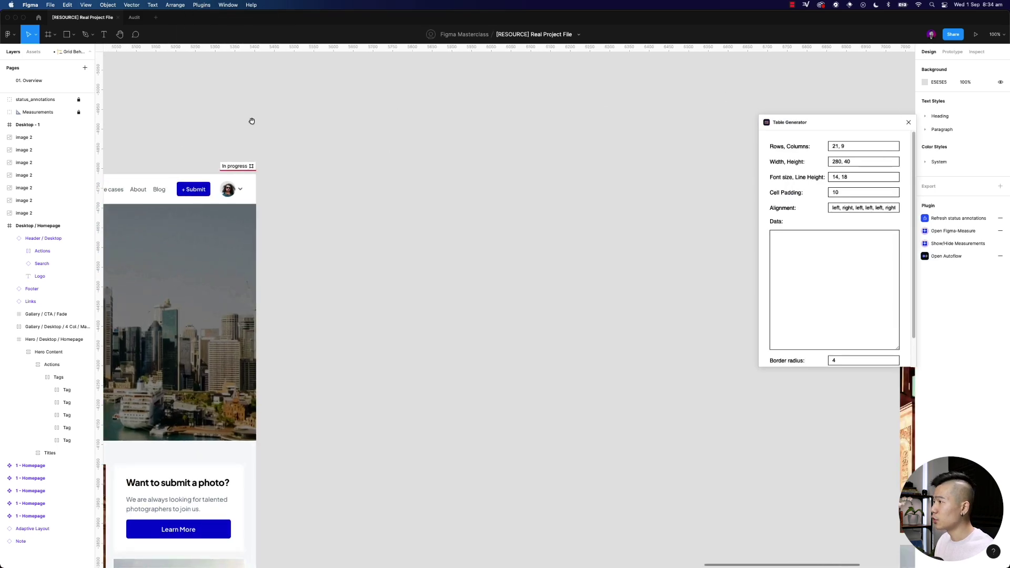
key(minus)
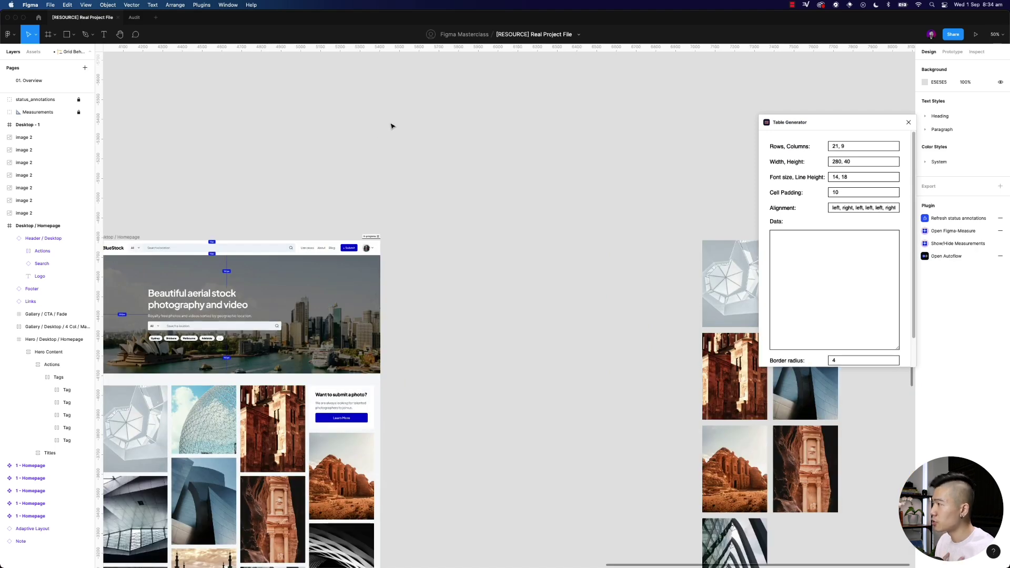
scroll(545, 341, down, 10)
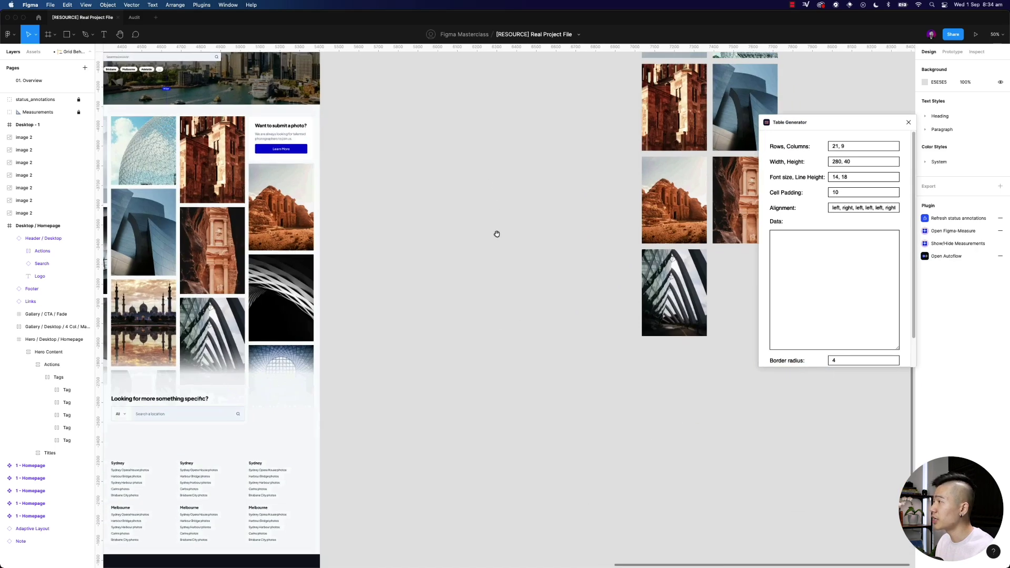
drag(374, 251, 320, 243)
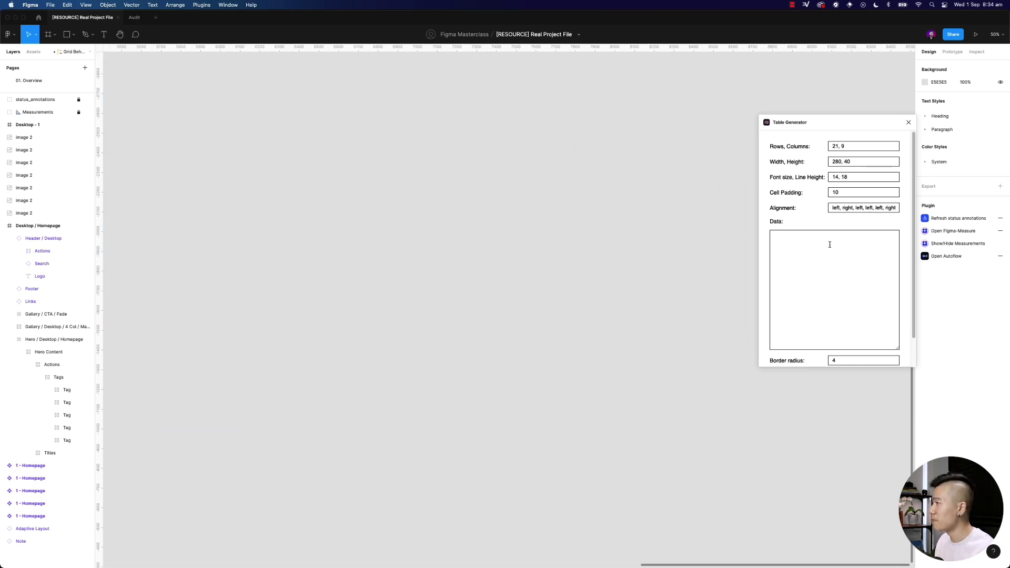
Set the Table Generator rows and columns to 4 and 2.
key(BackSpace)
key(BackSpace)
key(BackSpace)
key(BackSpace)
key(BackSpace)
text(4)
key(Tab)
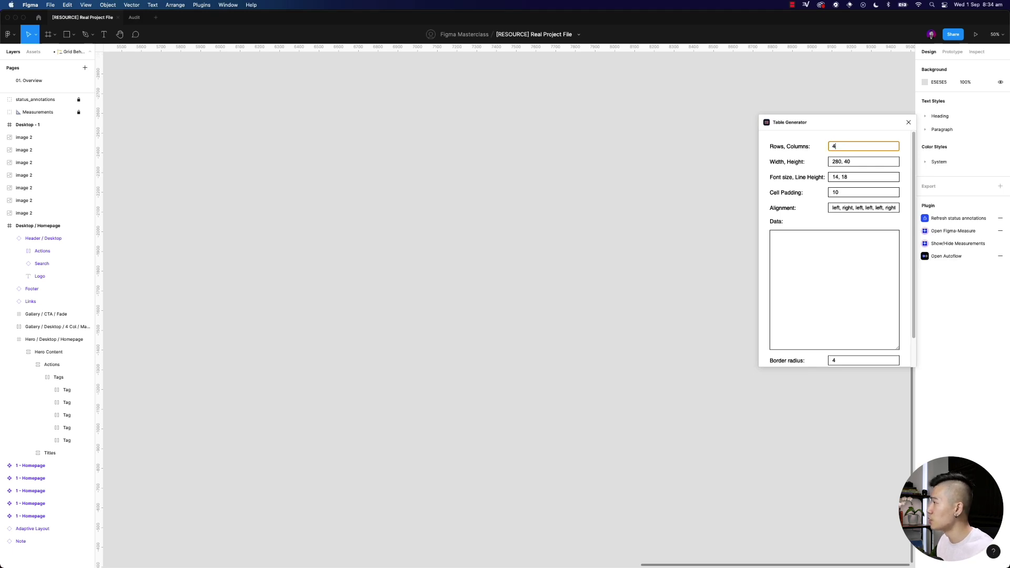
click(840, 147)
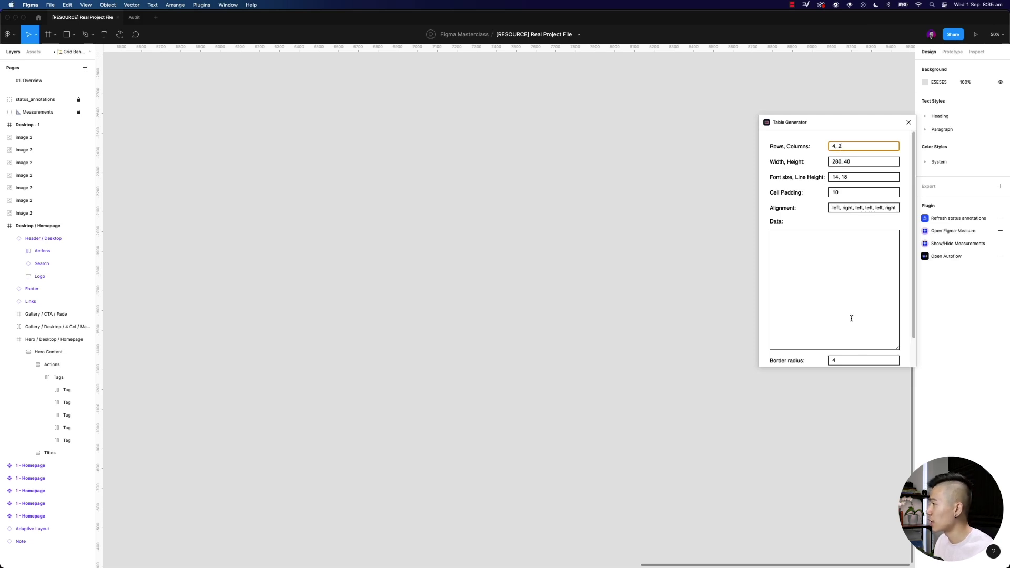
scroll(860, 349, down, 2)
Create the 4-row, 2-column table and inspect a cell's background shape and text.
click(816, 353)
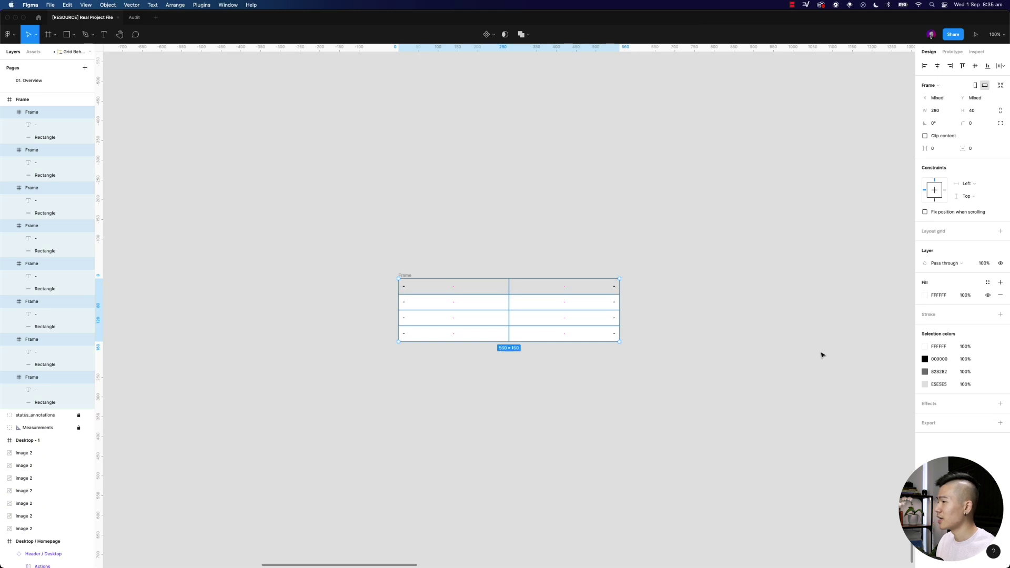
key(Escape)
super+click(435, 286)
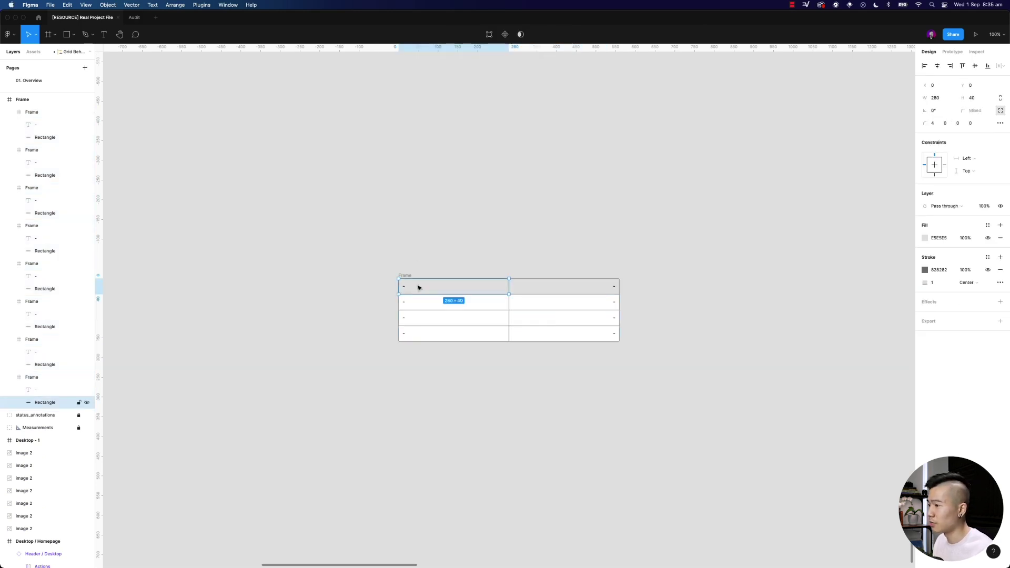
double_click(419, 287)
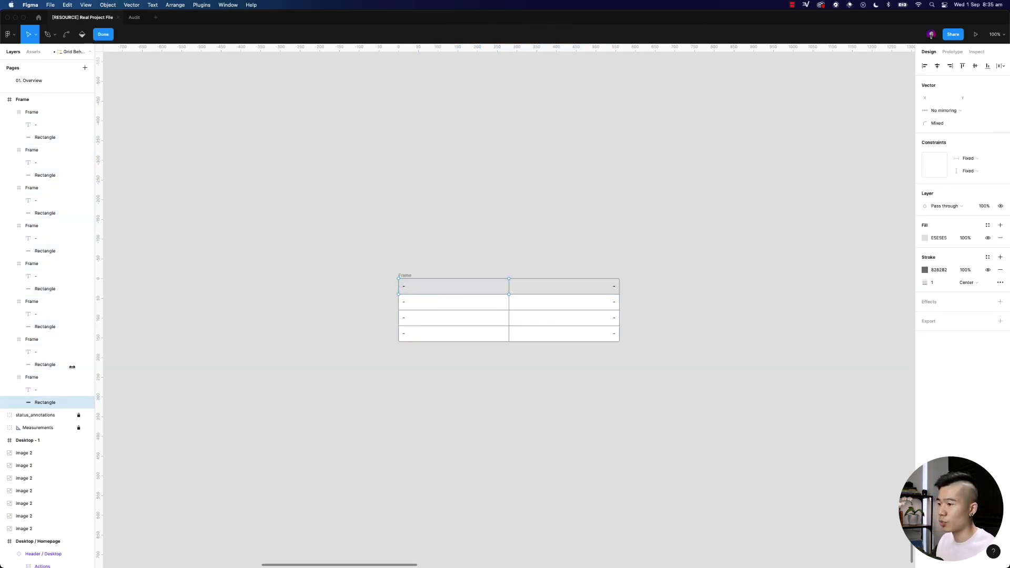
click(43, 390)
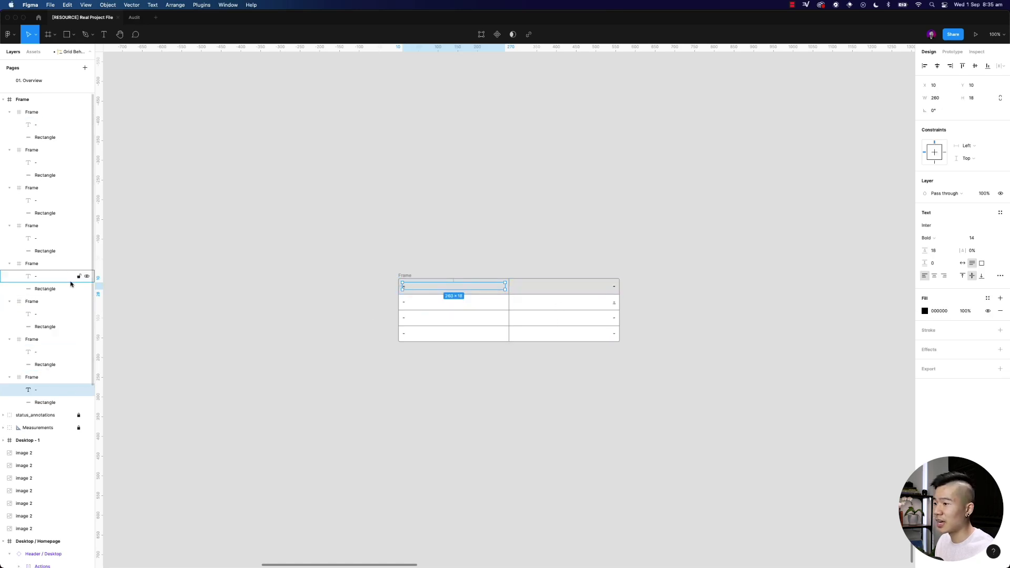
Wrap each table column in auto layout, then wrap both columns in one auto layout.
drag(348, 242, 471, 375)
key(shift+a)
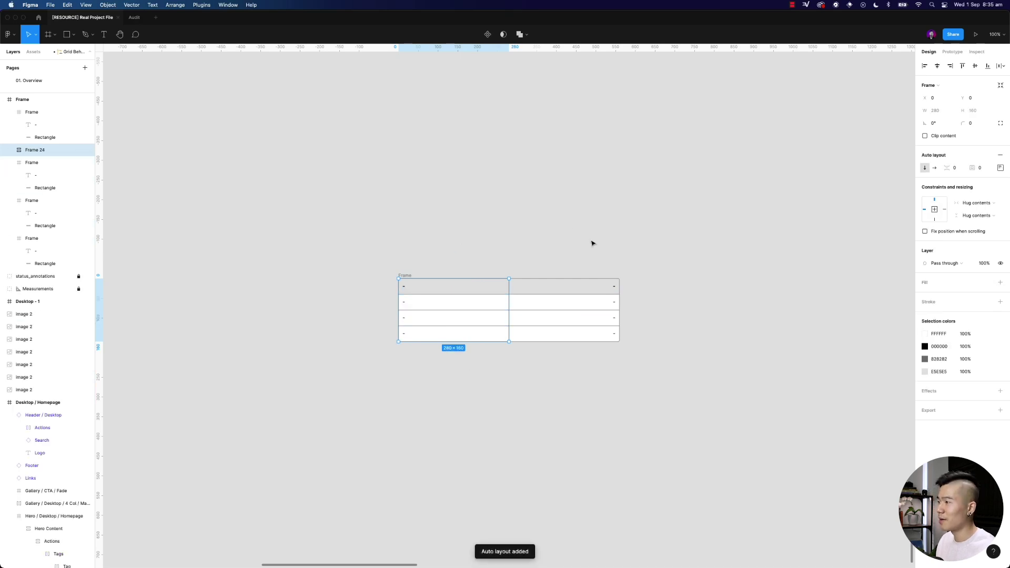
drag(575, 232, 591, 448)
key(shift+a)
click(516, 263)
drag(407, 257, 682, 411)
key(shift+a)
Paste copies of the right column to extend the table to six columns.
click(557, 241)
click(552, 292)
double_click(552, 292)
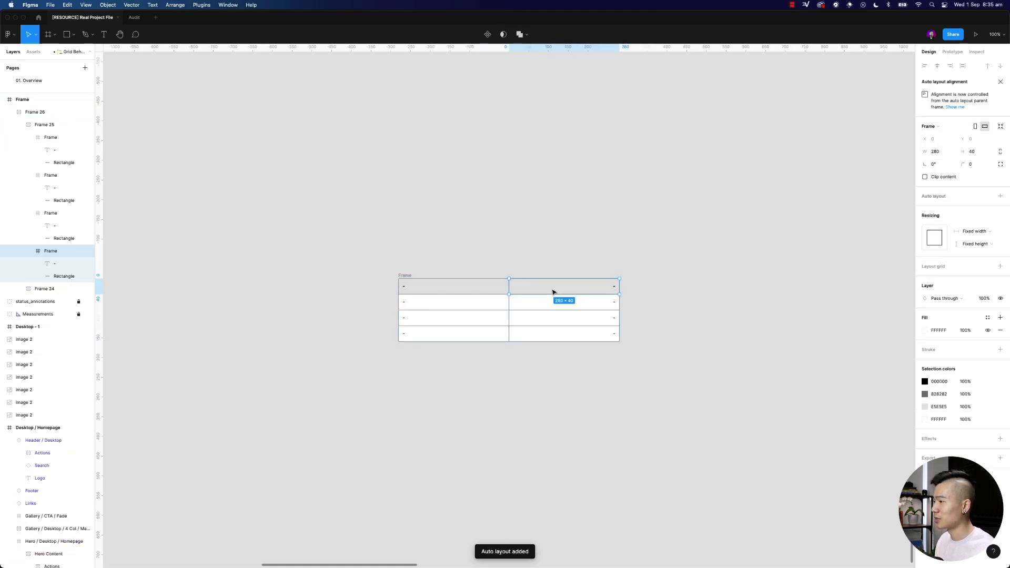
click(54, 125)
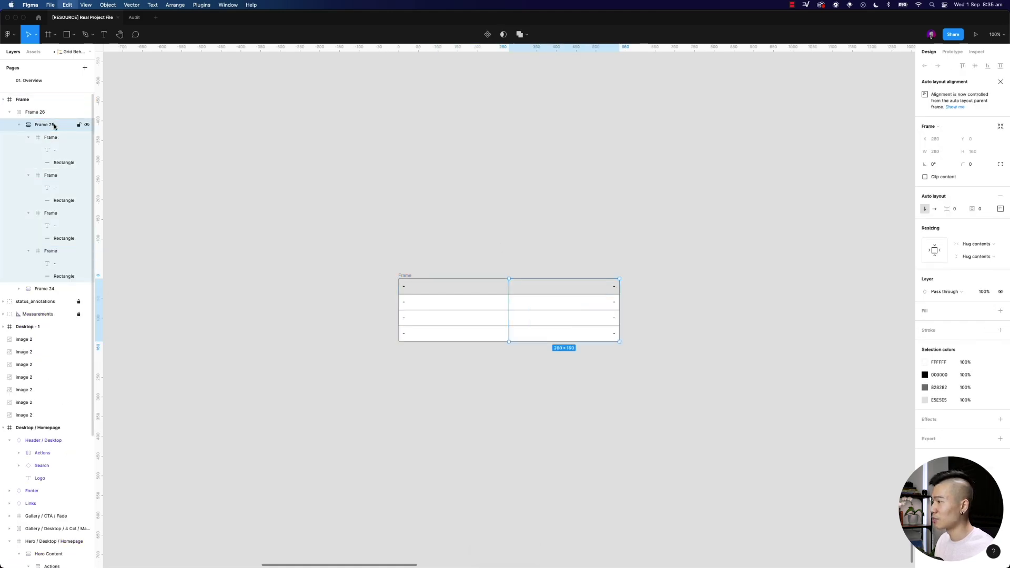
key(ctrl+v)
key(ctrl+v)
key(ctrl+v)
key(ctrl+v)
click(315, 221)
Zoom out, select the whole generated table, and delete it.
scroll(333, 213, left, 1)
key(minus)
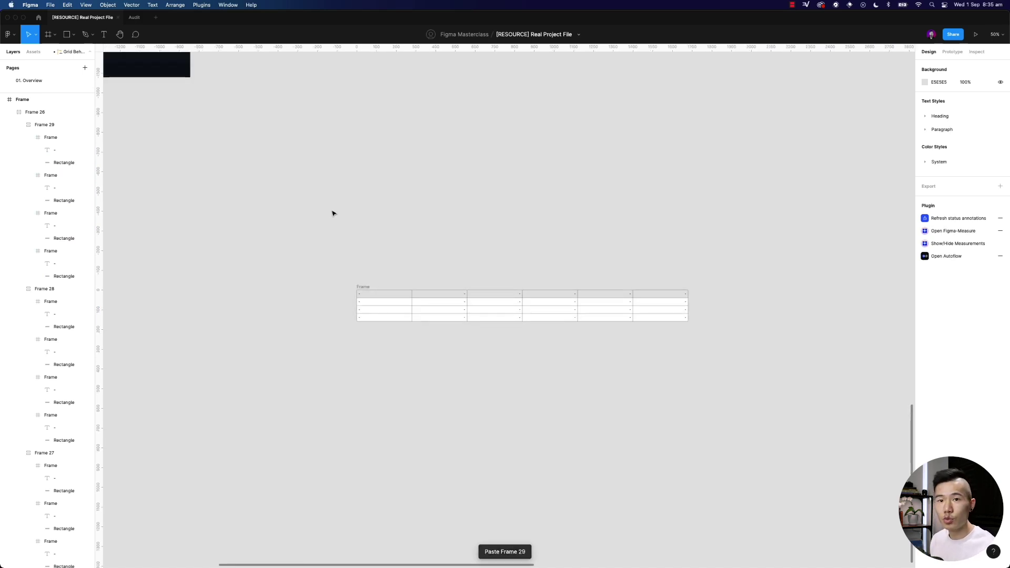
drag(315, 251, 803, 404)
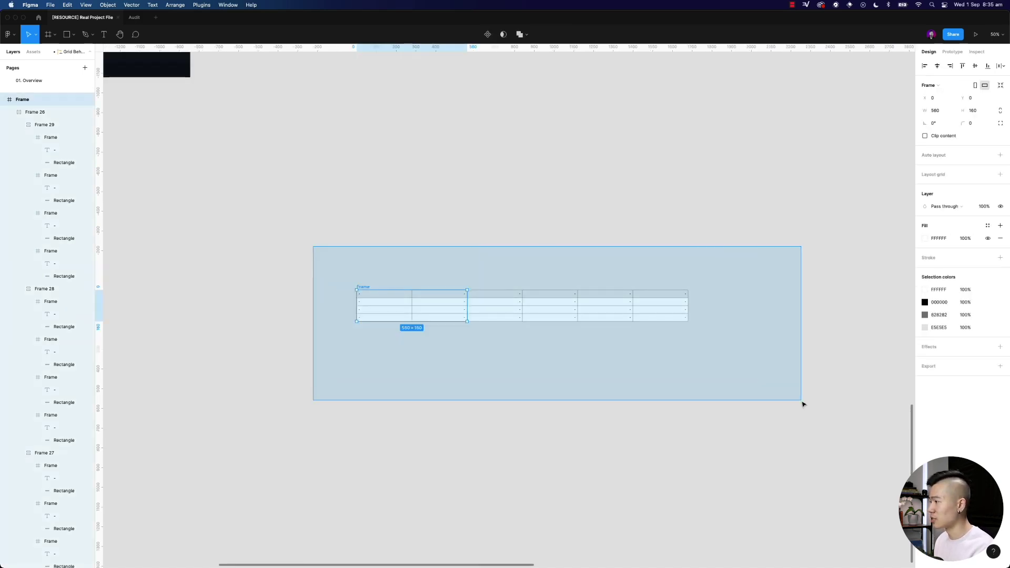
key(Delete)
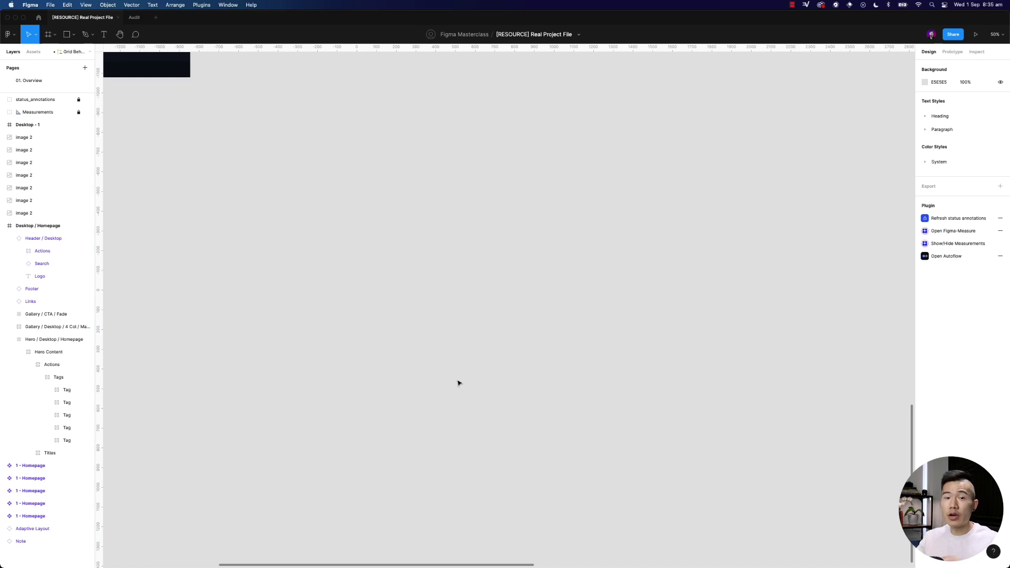